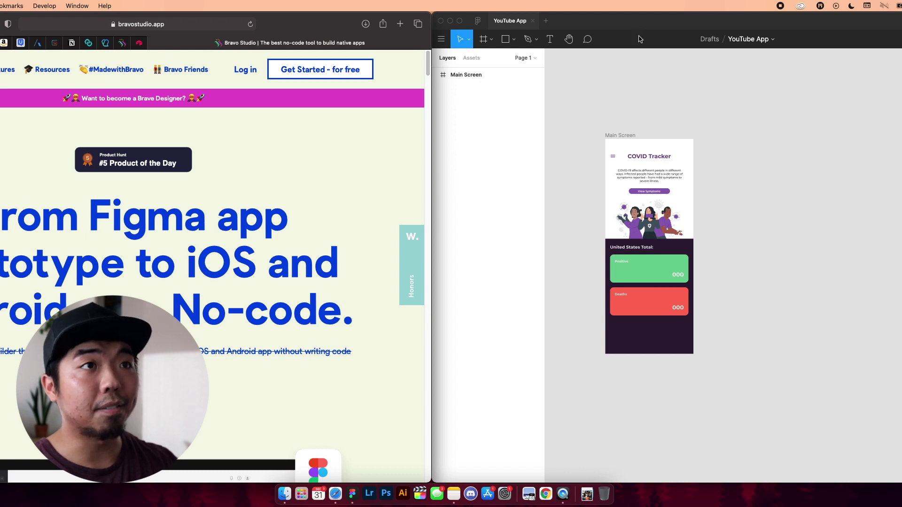
# - Bring the YouTube App Figma file forward and stretch its window across the full screen
pyautogui.click(639, 29)
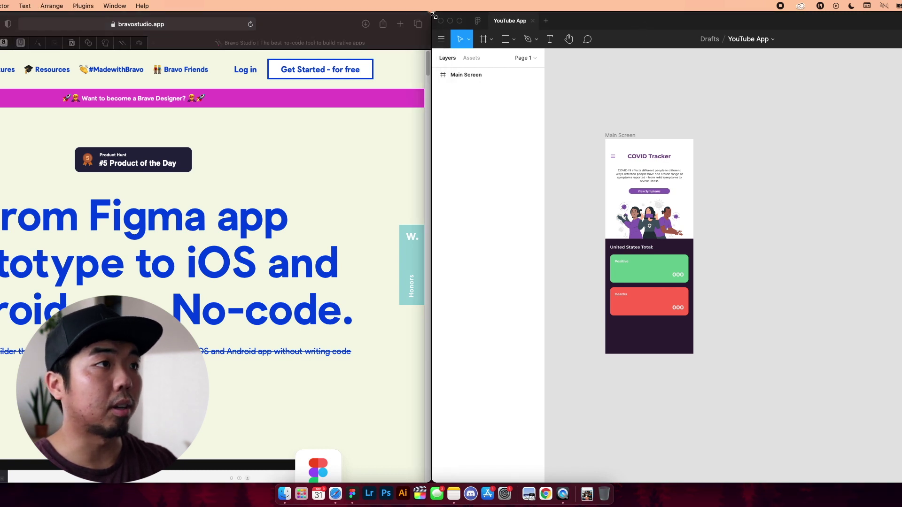
pyautogui.moveTo(433, 15); pyautogui.dragTo(23, 38)
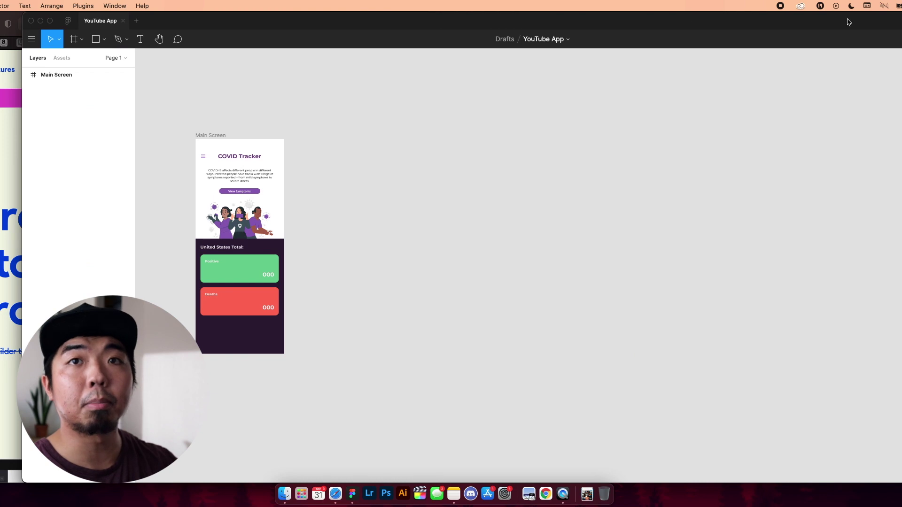
pyautogui.moveTo(900, 17)
pyautogui.mouseDown()
pyautogui.moveTo(887, 19)
pyautogui.moveTo(894, 20)
pyautogui.mouseUp()
pyautogui.moveTo(247, 22); pyautogui.dragTo(237, 21)
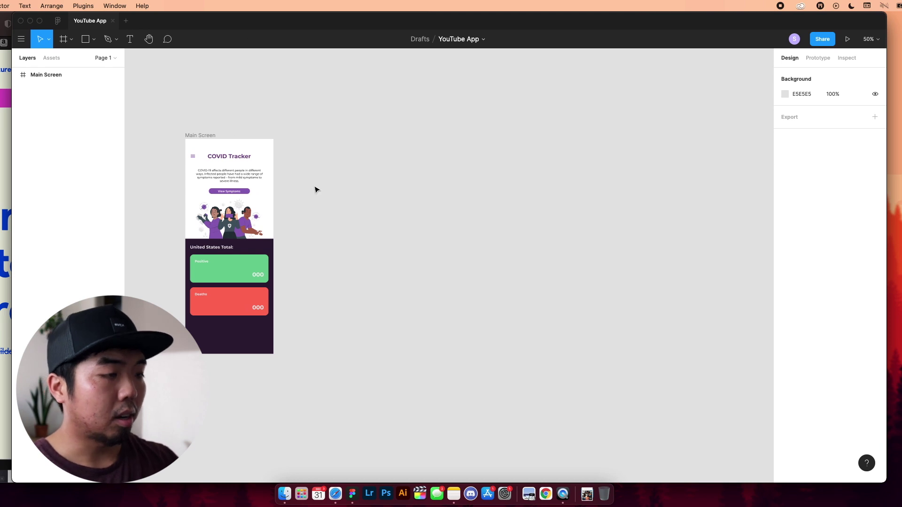
# - Zoom into the Main Screen frame and shift it further left on the canvas
pyautogui.moveTo(166, 110); pyautogui.dragTo(302, 378)
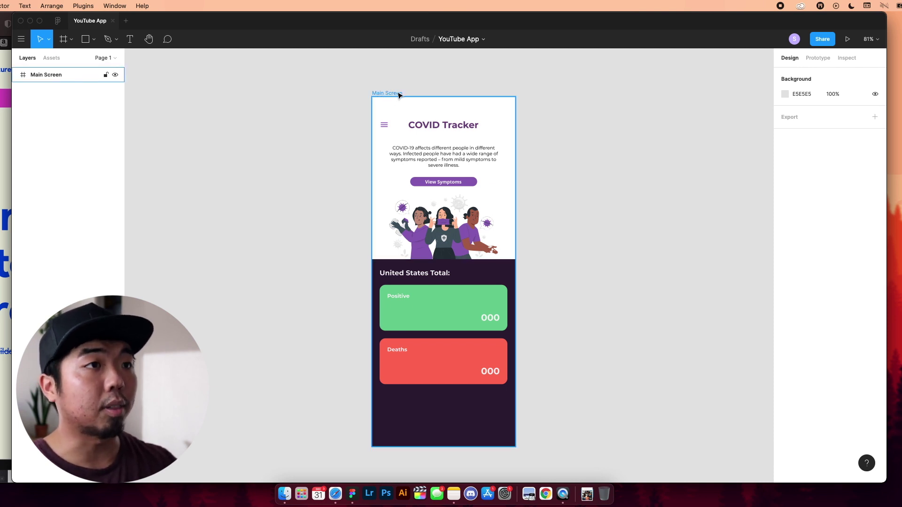
pyautogui.moveTo(398, 95); pyautogui.dragTo(263, 97)
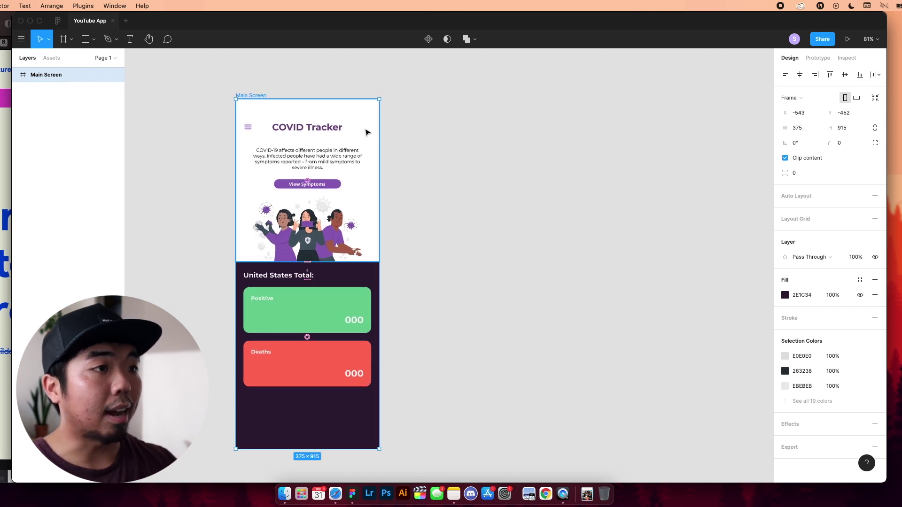
pyautogui.click(429, 191)
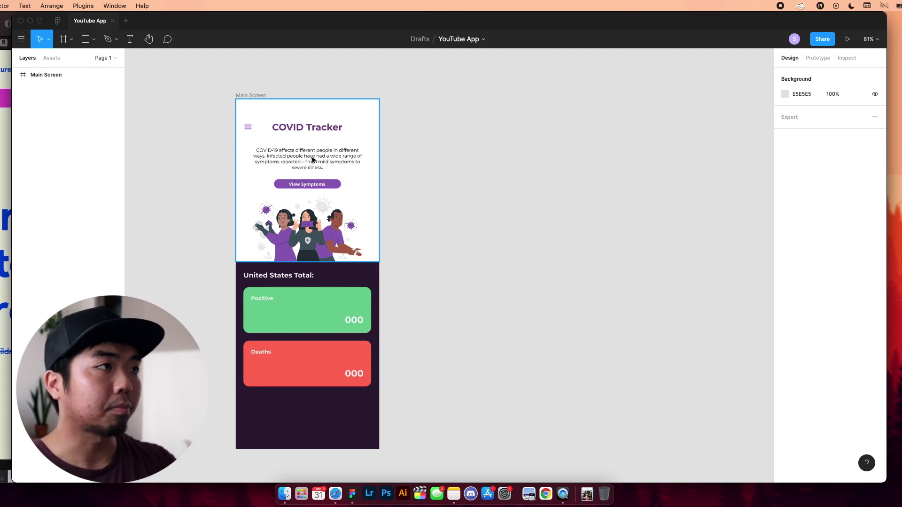
# - Reorder Main Screen's layers to Hero, Total, then Stats [container], and check each section
pyautogui.click(16, 76)
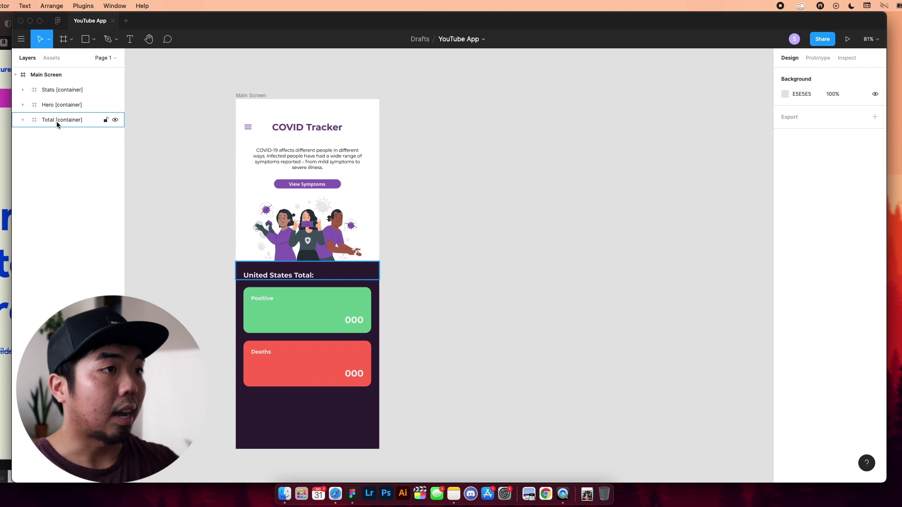
pyautogui.moveTo(53, 104); pyautogui.dragTo(51, 88)
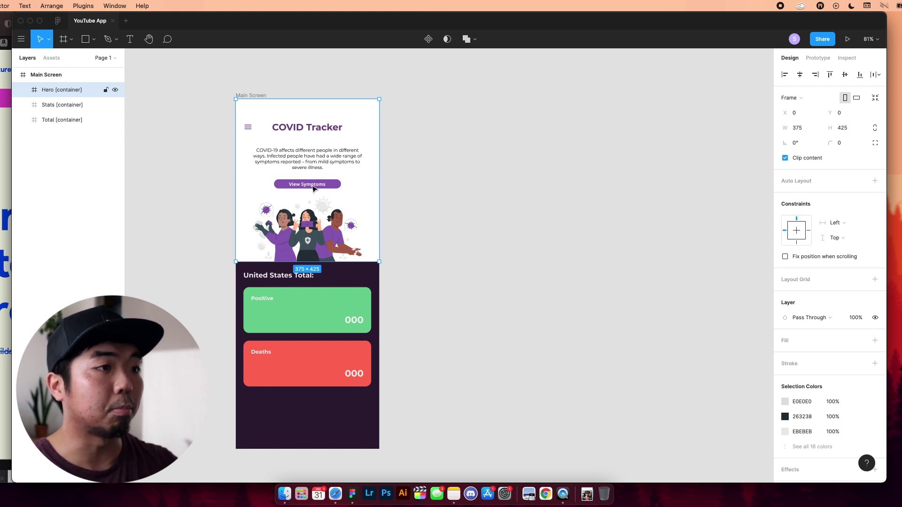
pyautogui.click(56, 121)
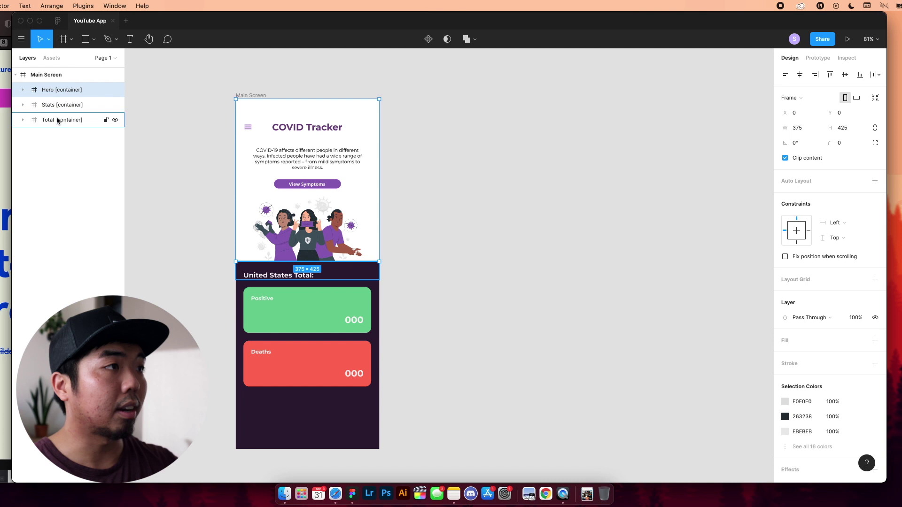
pyautogui.moveTo(56, 94); pyautogui.dragTo(57, 99)
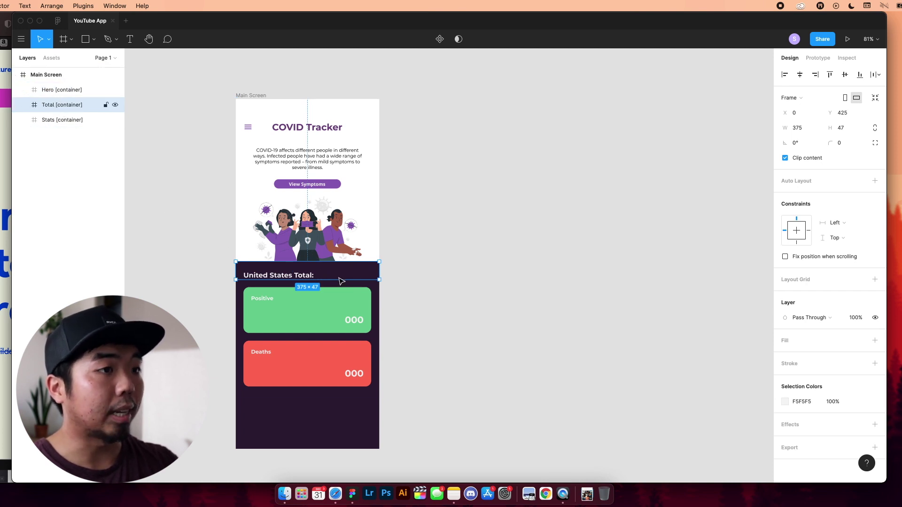
pyautogui.click(50, 121)
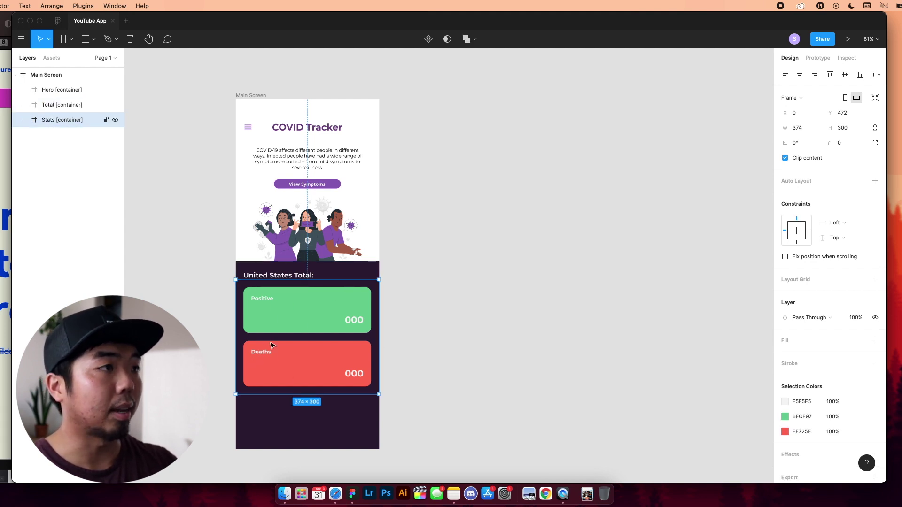
pyautogui.click(64, 93)
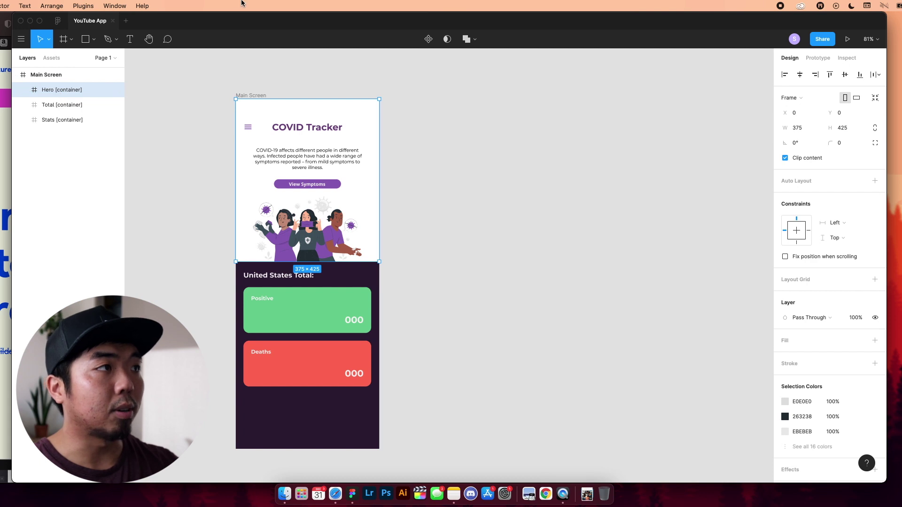
# - Nudge the Figma window slightly to the left
pyautogui.moveTo(239, 13); pyautogui.dragTo(232, 13)
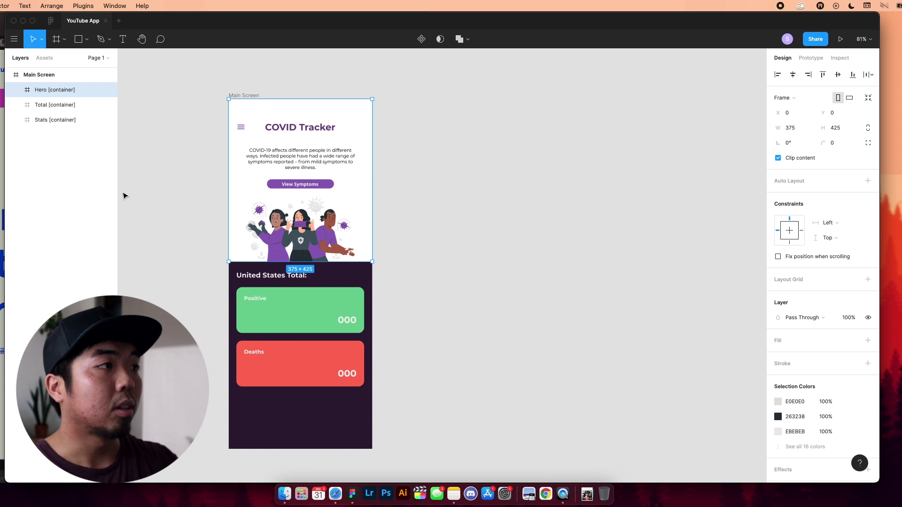
# - Switch to the maximised Bravo Studio site and open Learn Center from the Resources page footer
pyautogui.press('super+Tab')
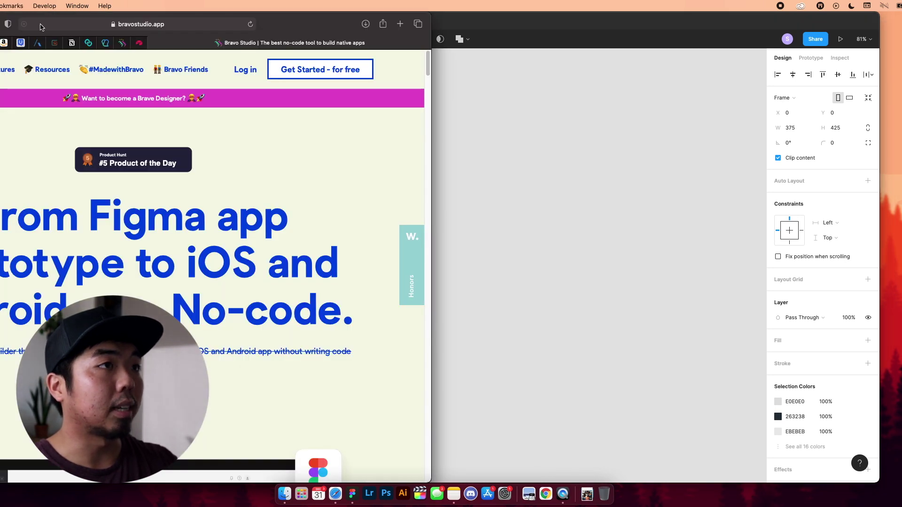
pyautogui.doubleClick(282, 19)
pyautogui.click(197, 69)
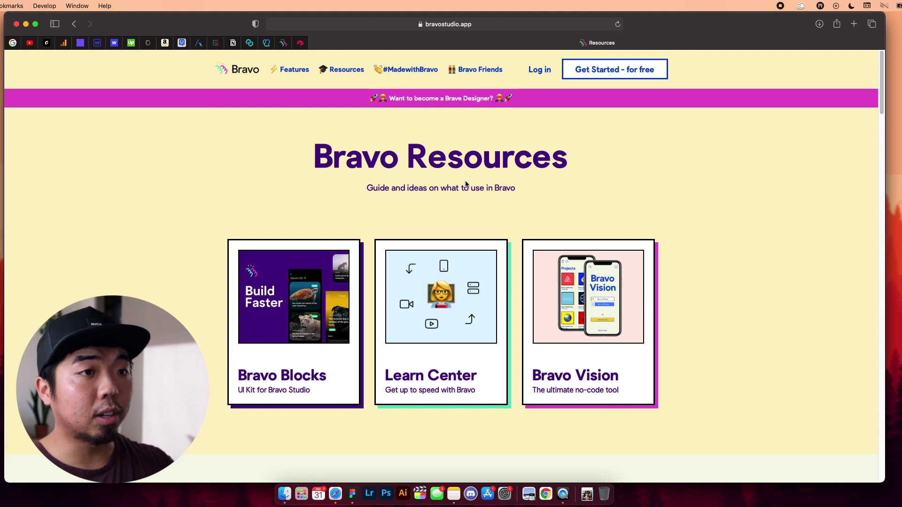
pyautogui.scroll(-20, 519, 232)
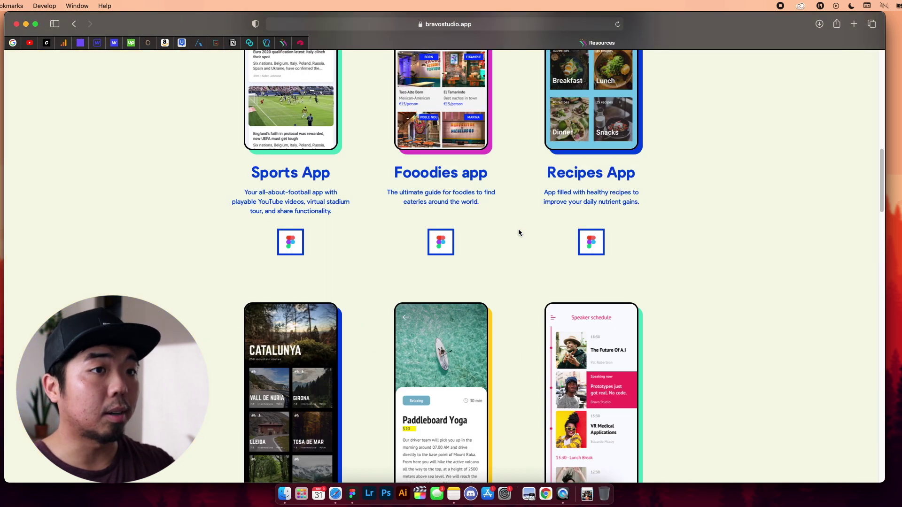
pyautogui.scroll(-20, 518, 232)
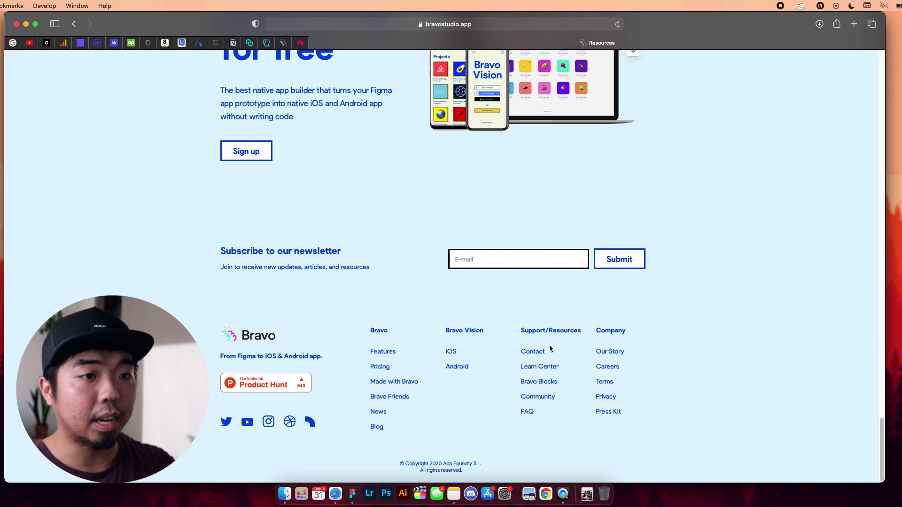
pyautogui.click(546, 369)
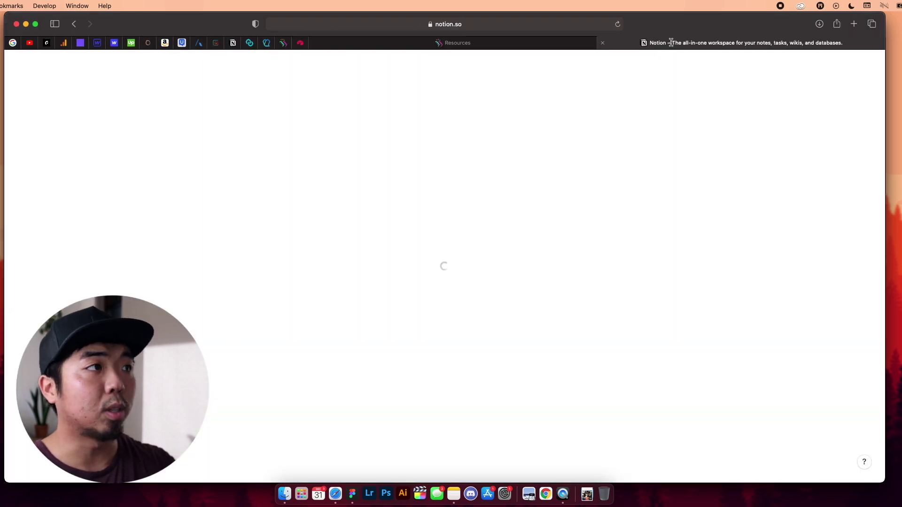
# - Open the Bravo Tags Master List page from the help center
pyautogui.scroll(-5, 423, 236)
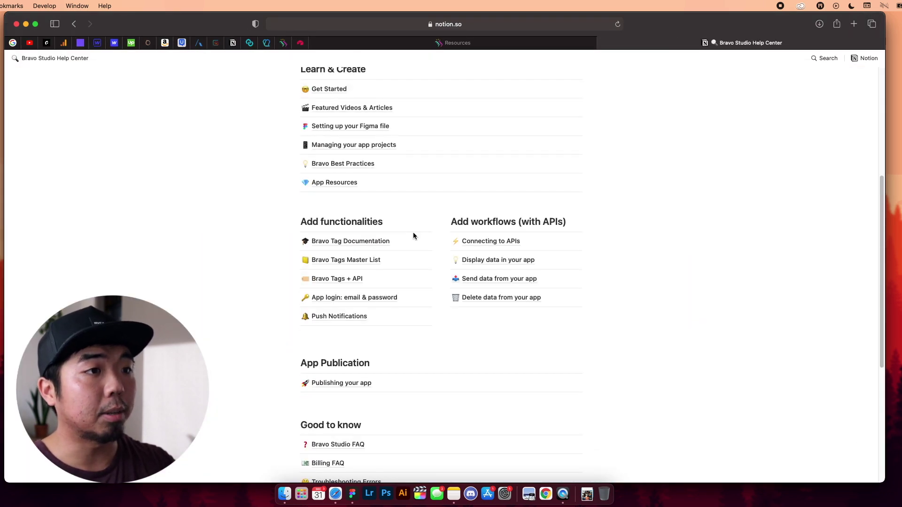
pyautogui.click(376, 261)
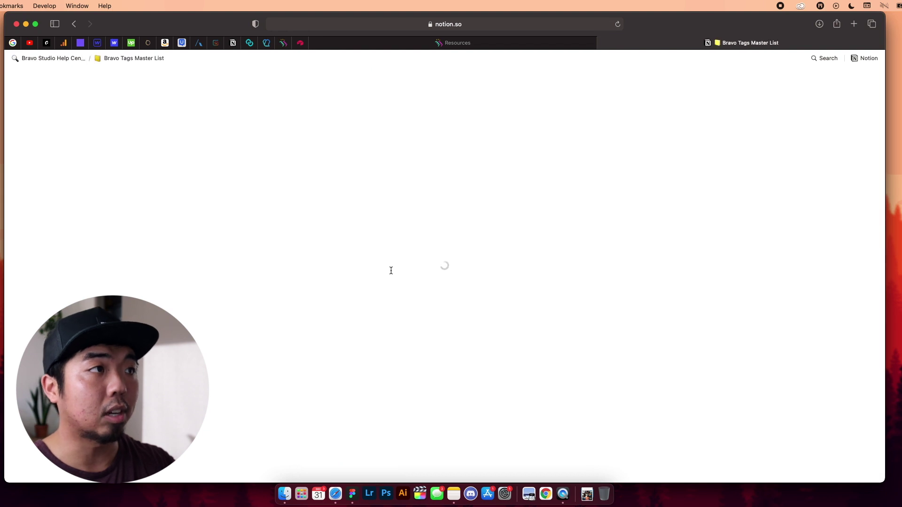
pyautogui.scroll(-3, 215, 287)
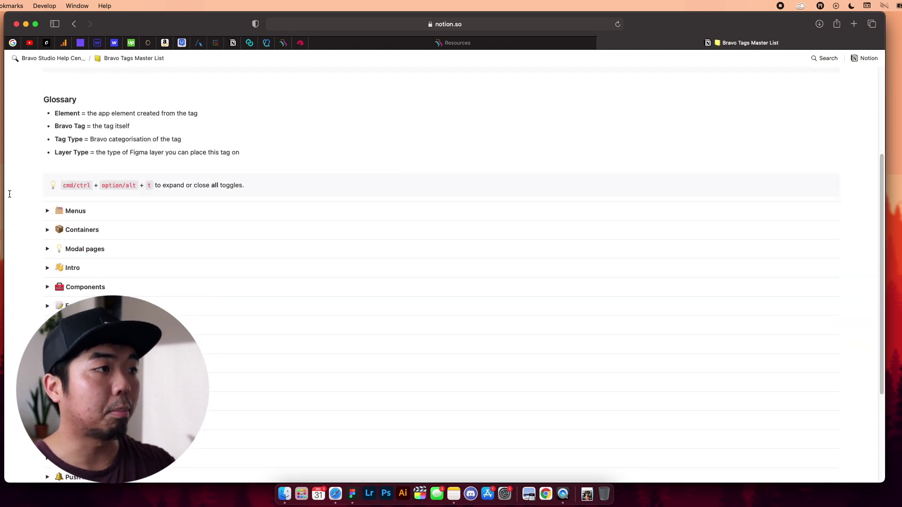
# - Expand and collapse the Menus and Containers tag tables, then return to the Resources tab
pyautogui.click(48, 211)
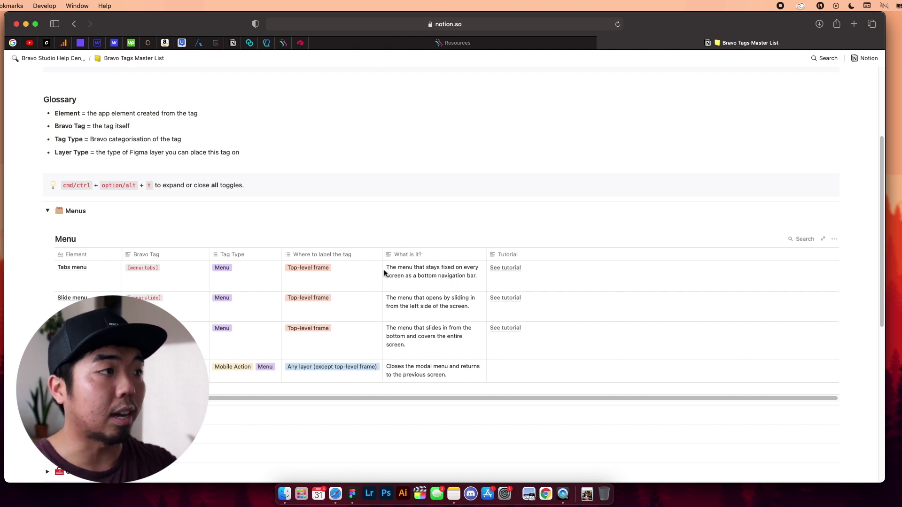
pyautogui.click(48, 211)
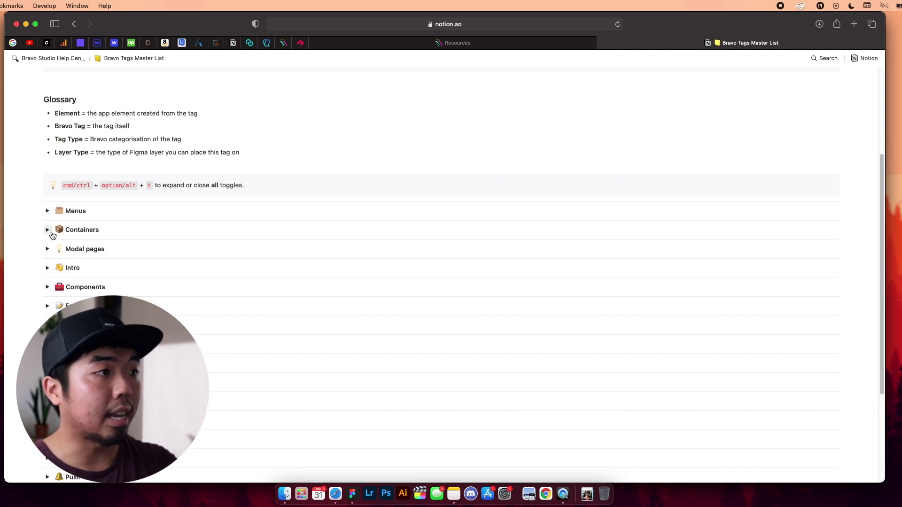
pyautogui.click(51, 232)
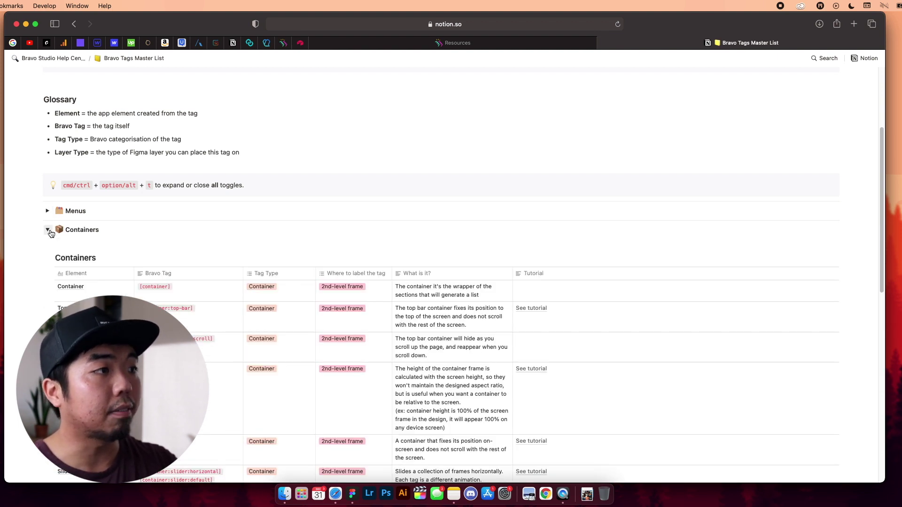
pyautogui.click(49, 230)
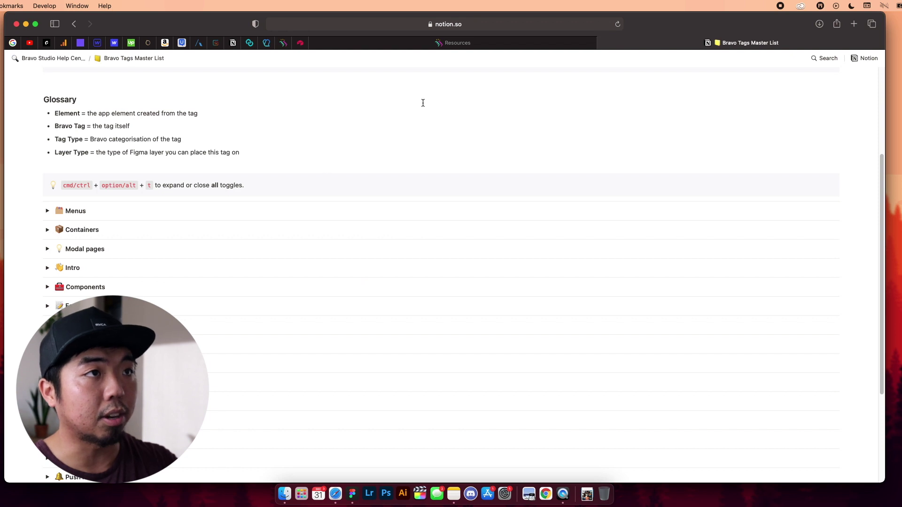
pyautogui.click(399, 43)
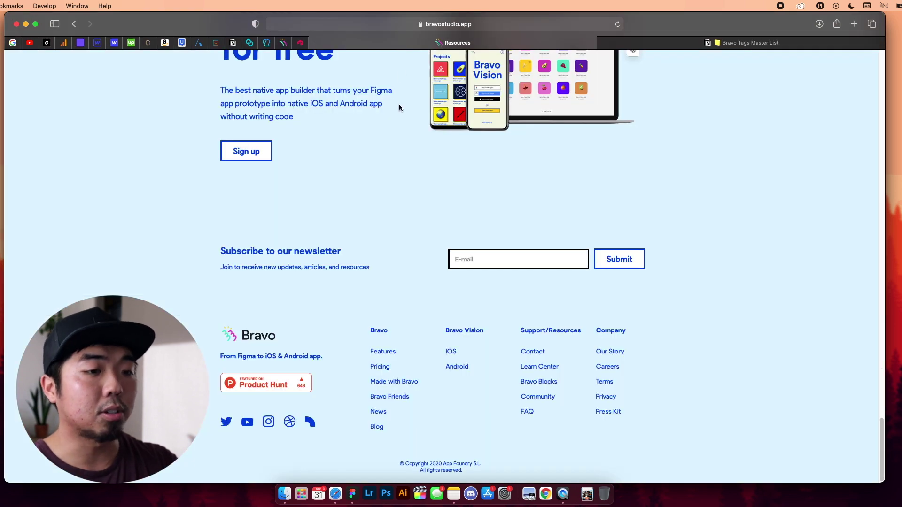
# - Add a 414×896 iPhone 11 Pro Max frame beside Main Screen
pyautogui.click(352, 494)
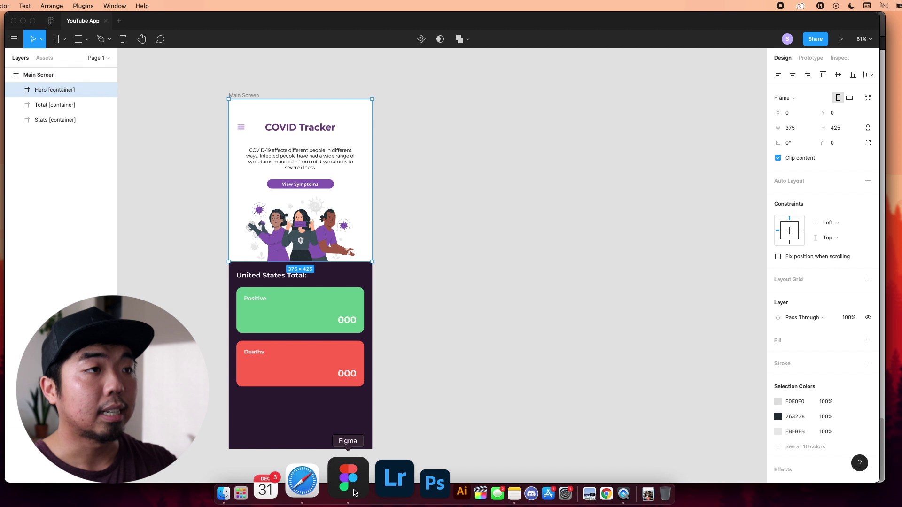
pyautogui.click(434, 234)
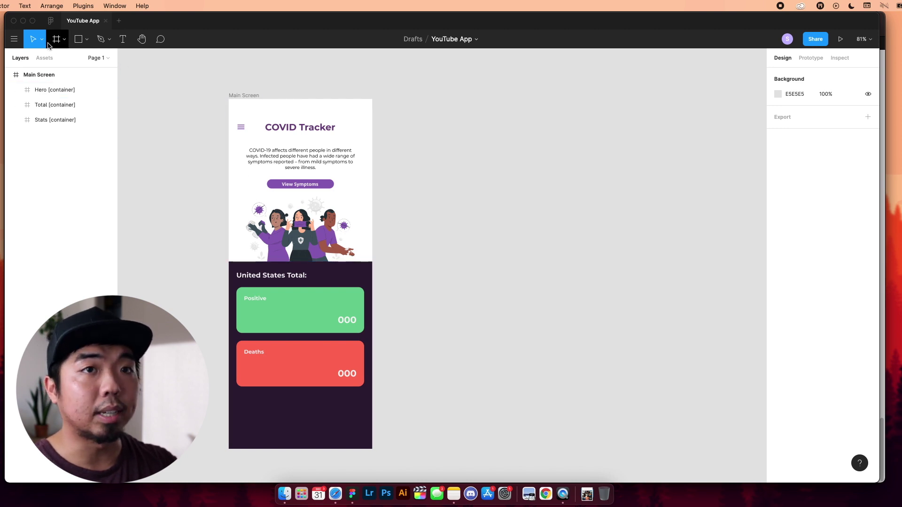
pyautogui.press('f')
pyautogui.click(775, 75)
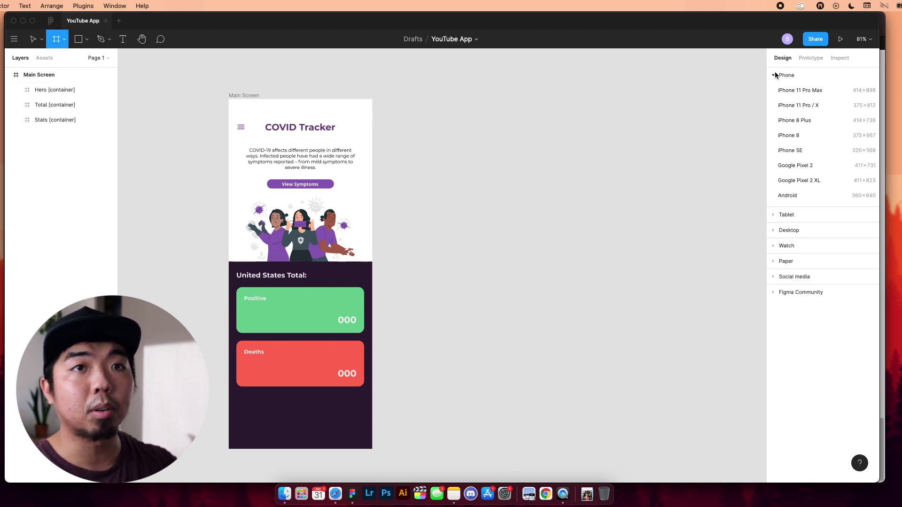
pyautogui.click(801, 90)
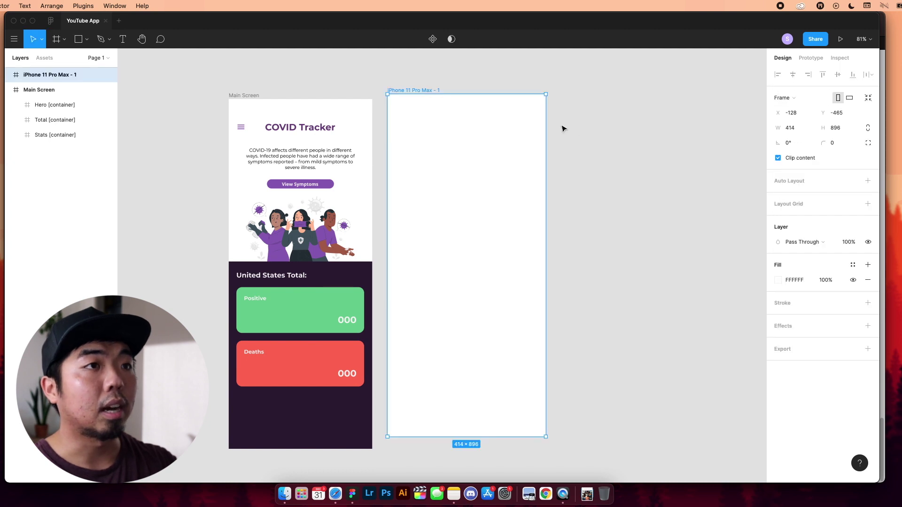
pyautogui.moveTo(429, 91); pyautogui.dragTo(449, 100)
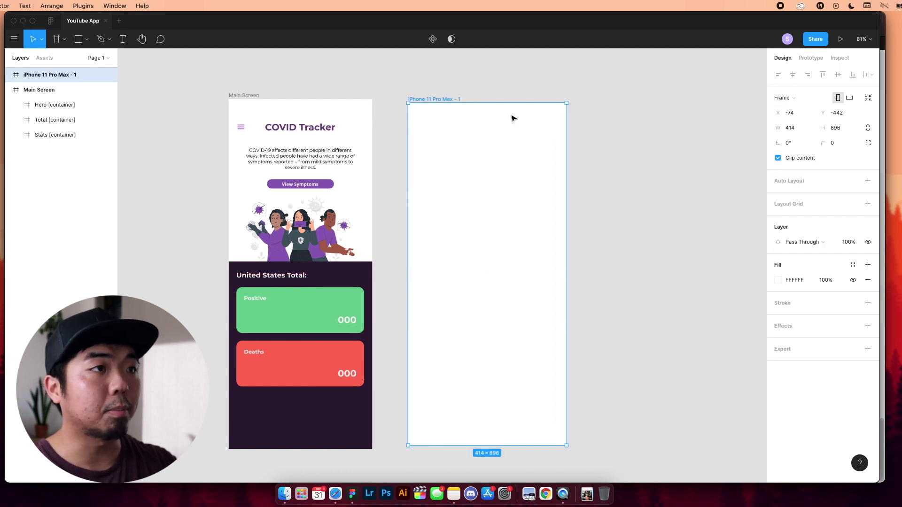
pyautogui.click(600, 140)
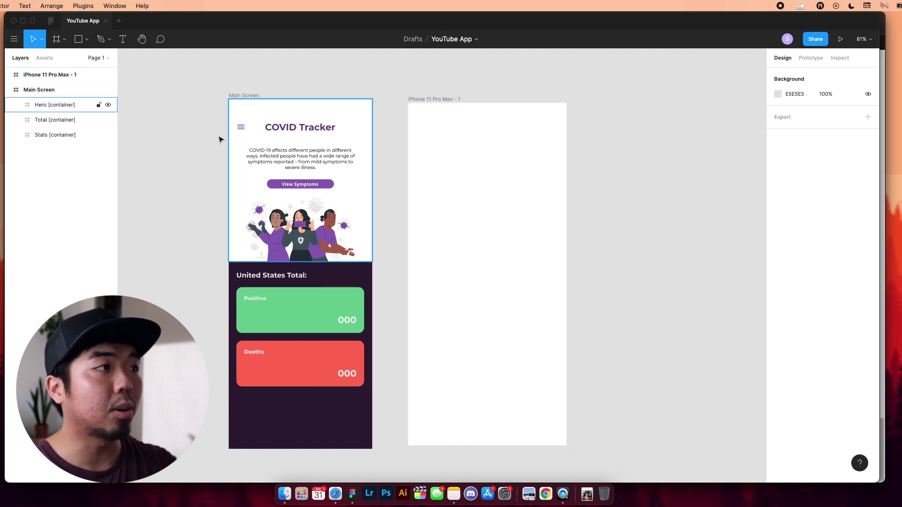
# - Paste all of Hero [container]'s layers into the new iPhone frame
pyautogui.click(16, 105)
pyautogui.click(73, 120)
pyautogui.keyDown('shift'); pyautogui.click(72, 195); pyautogui.keyUp('shift')
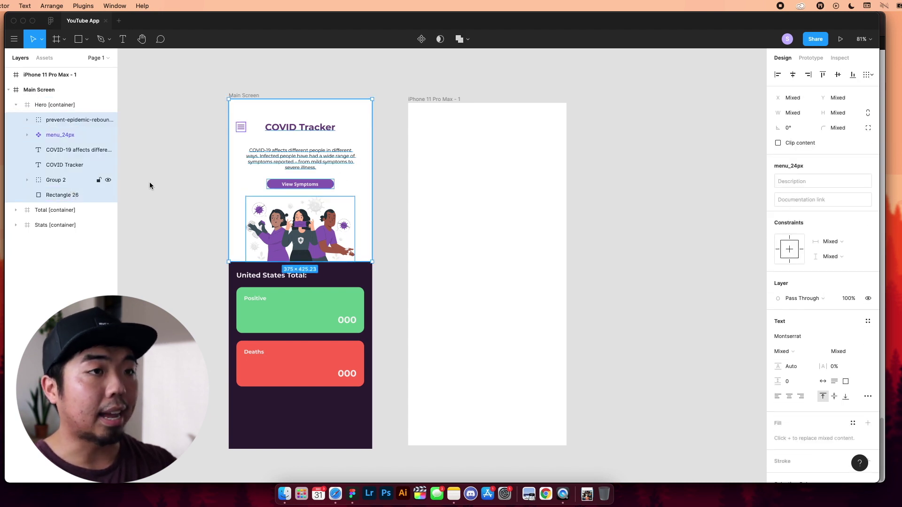
pyautogui.click(417, 99)
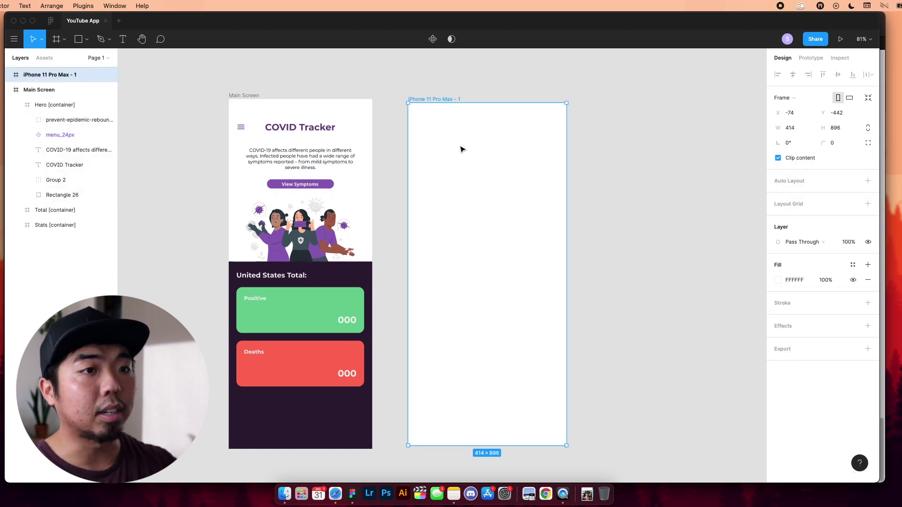
pyautogui.press('super+v')
# - Stretch the pasted hero to full frame width and paste the United States Total: heading below it
pyautogui.moveTo(553, 265); pyautogui.dragTo(565, 282)
pyautogui.click(628, 261)
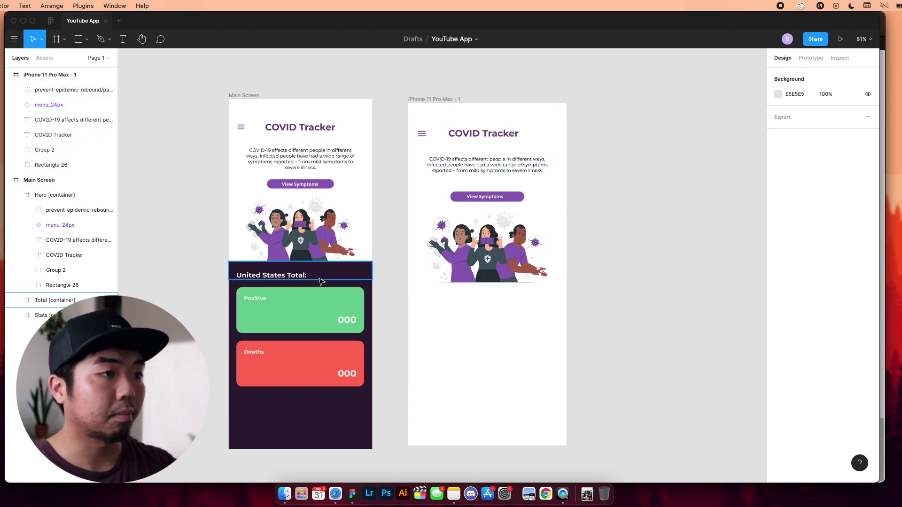
pyautogui.click(260, 279)
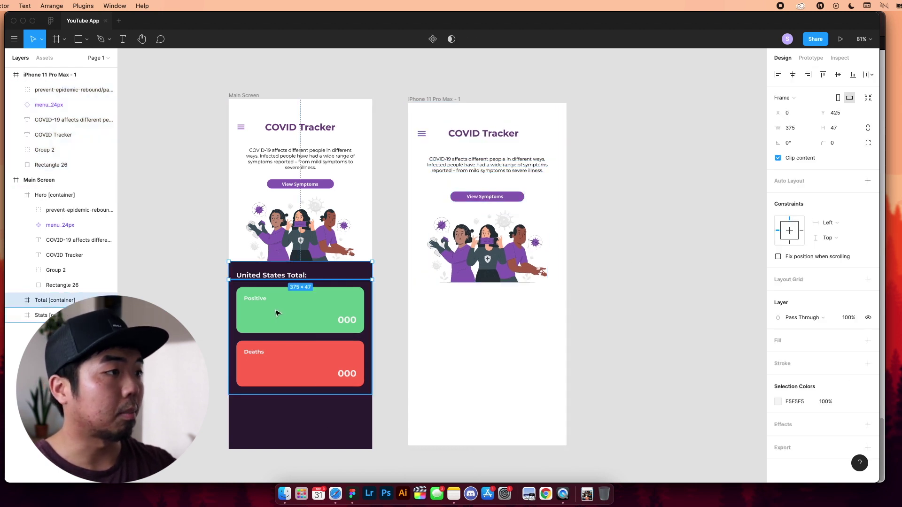
pyautogui.click(18, 301)
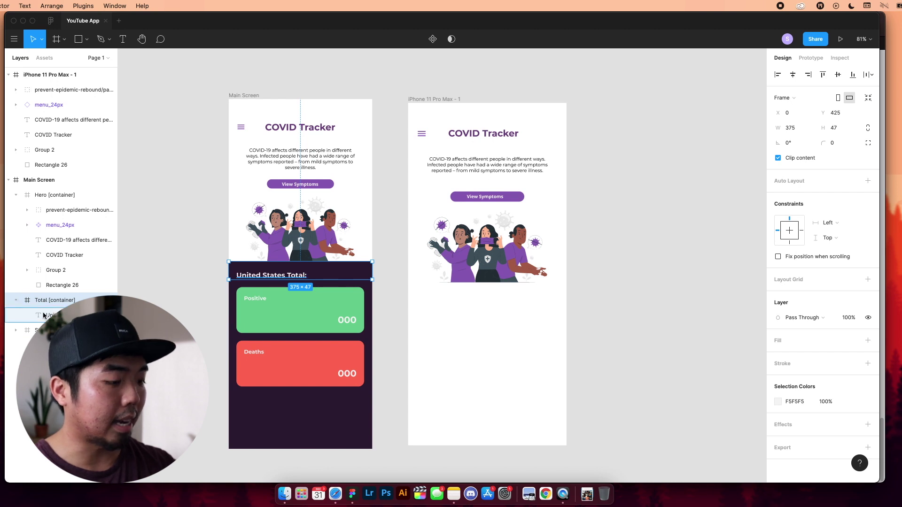
pyautogui.click(61, 315)
pyautogui.click(462, 343)
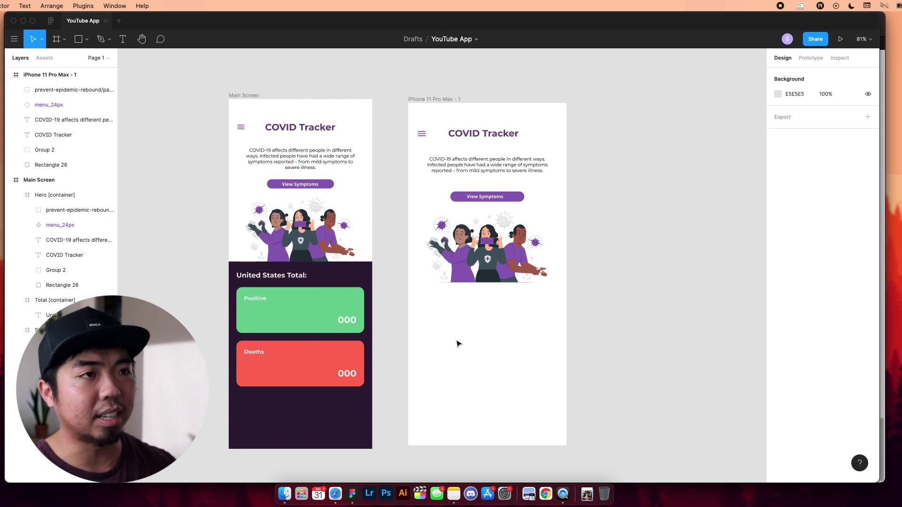
pyautogui.click(416, 99)
pyautogui.press('super+v')
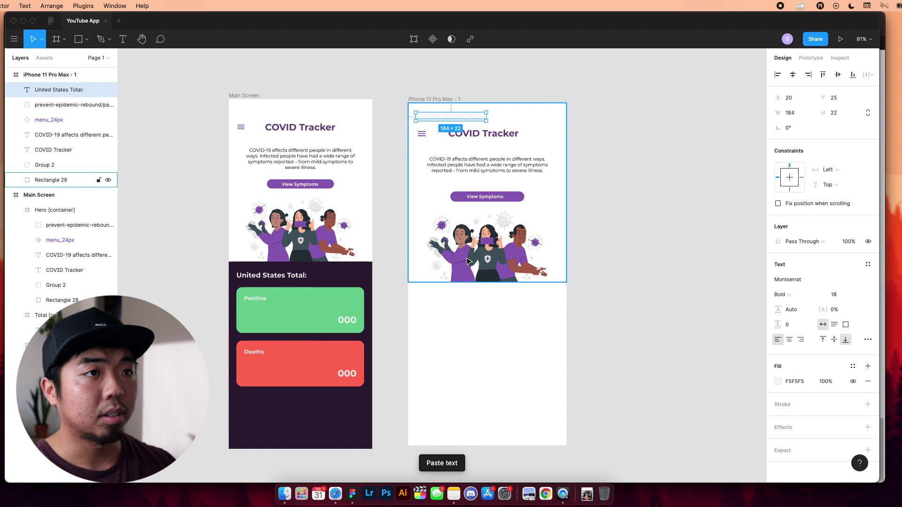
pyautogui.moveTo(458, 117); pyautogui.dragTo(456, 310)
pyautogui.press('Escape')
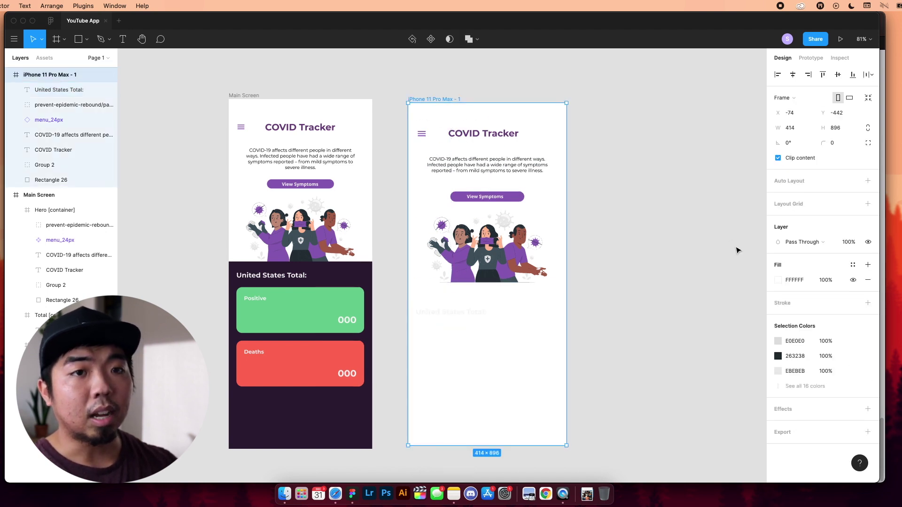
# - Fill the iPhone frame with Main Screen's dark background colour, 2E1C34
pyautogui.click(777, 280)
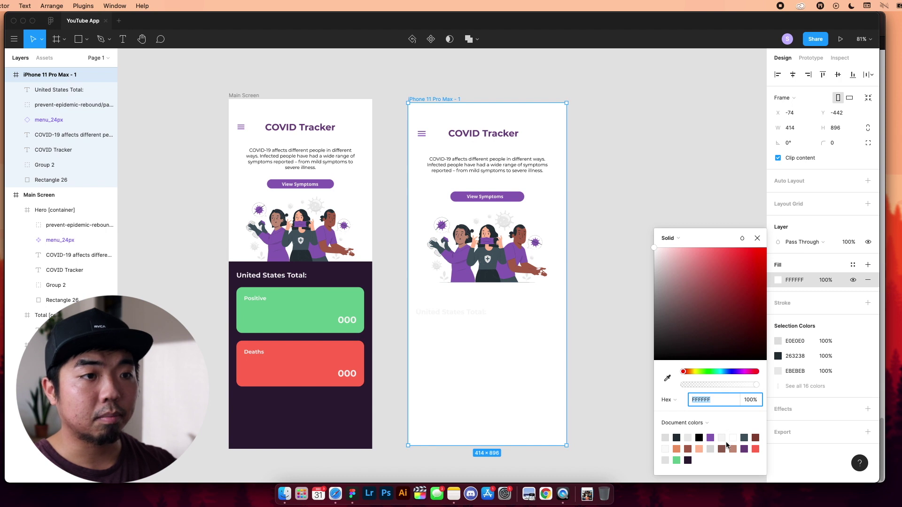
pyautogui.click(743, 449)
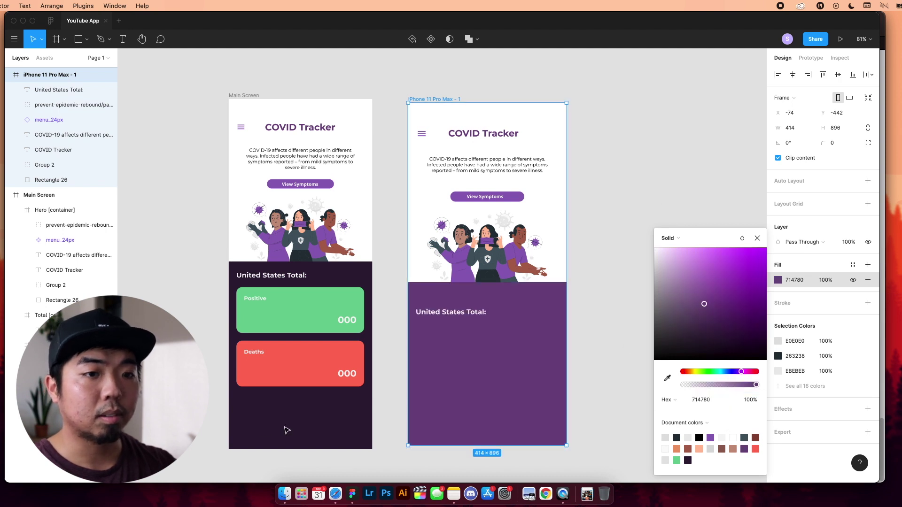
pyautogui.click(667, 378)
pyautogui.click(349, 415)
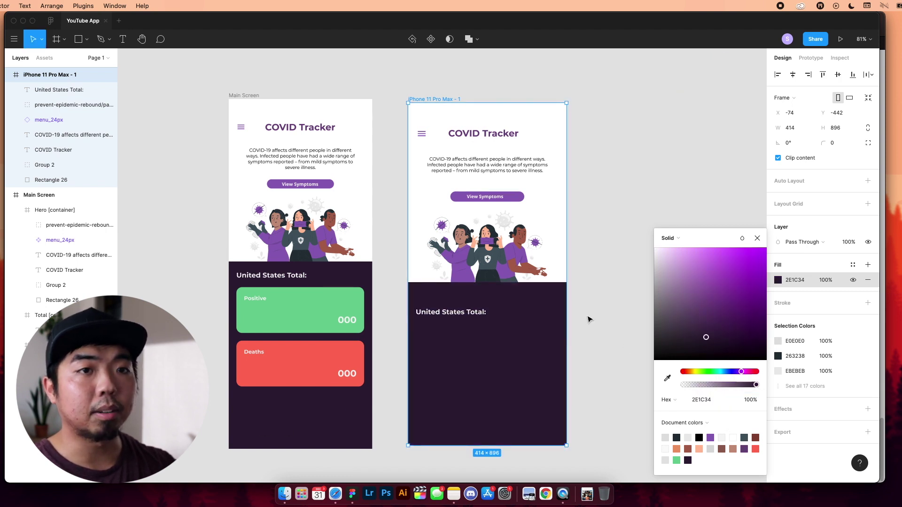
pyautogui.click(757, 238)
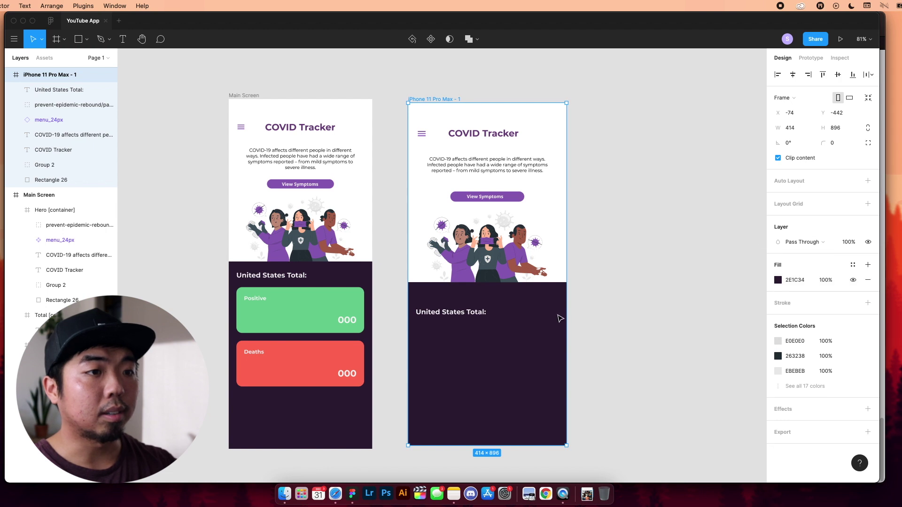
# - Move the United States Total: heading up and select the Positive and Deaths cards
pyautogui.click(479, 312)
pyautogui.moveTo(479, 312); pyautogui.dragTo(479, 292)
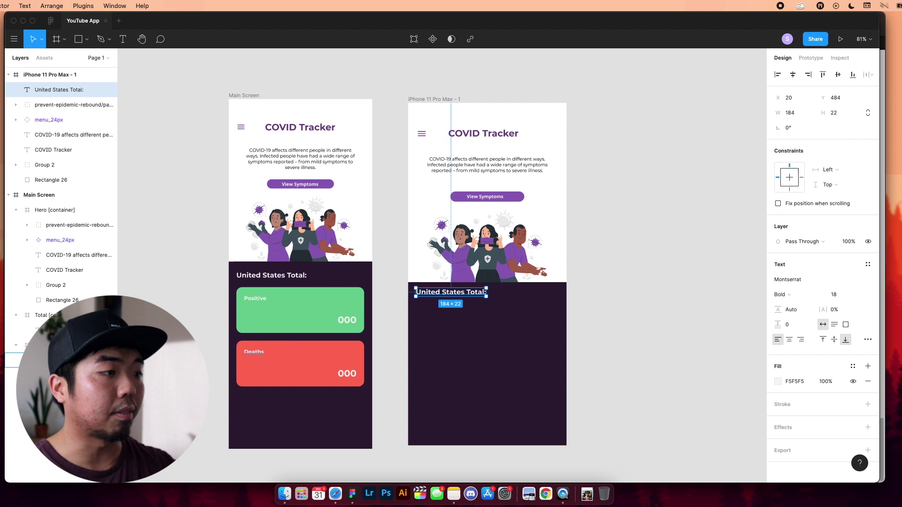
pyautogui.click(71, 360)
pyautogui.keyDown('shift'); pyautogui.click(71, 436); pyautogui.keyUp('shift')
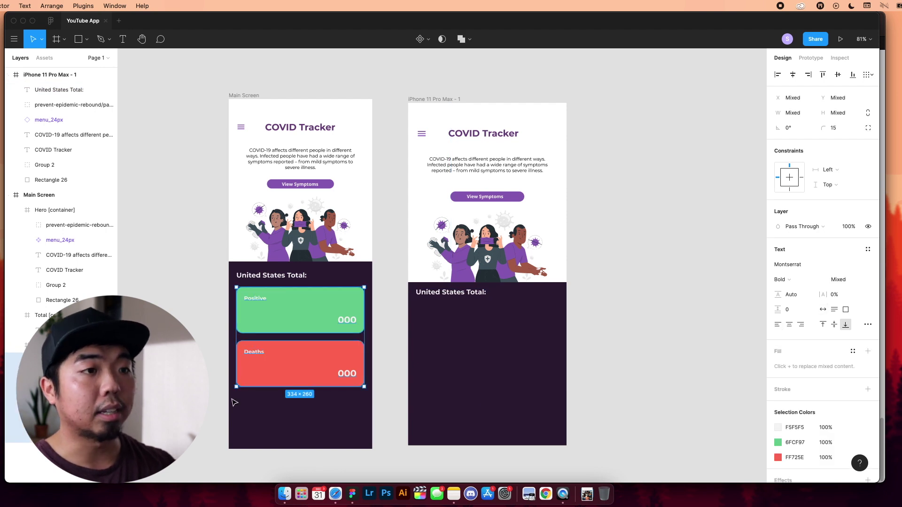
# - Paste the Positive and Deaths cards 20 below the United States Total: heading in the iPhone frame
pyautogui.click(479, 399)
pyautogui.press('super+v')
pyautogui.click(443, 317)
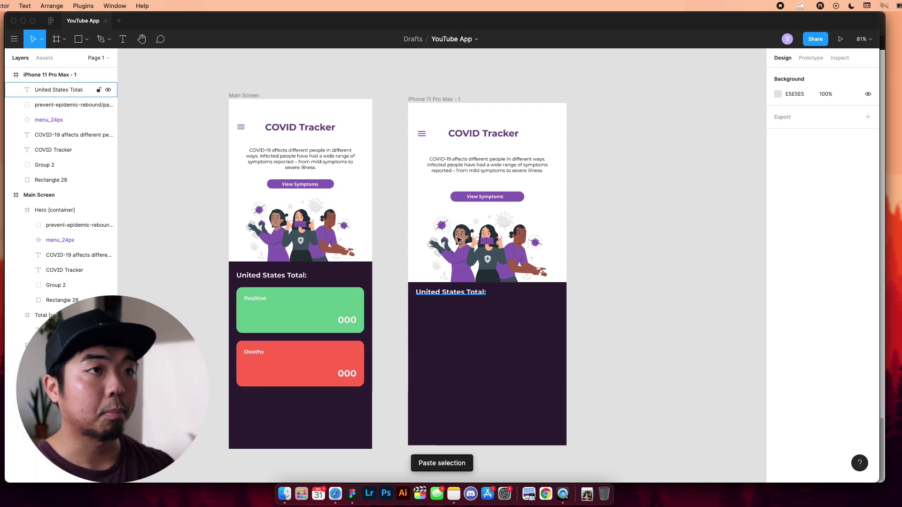
pyautogui.press('Escape')
pyautogui.press('super+v')
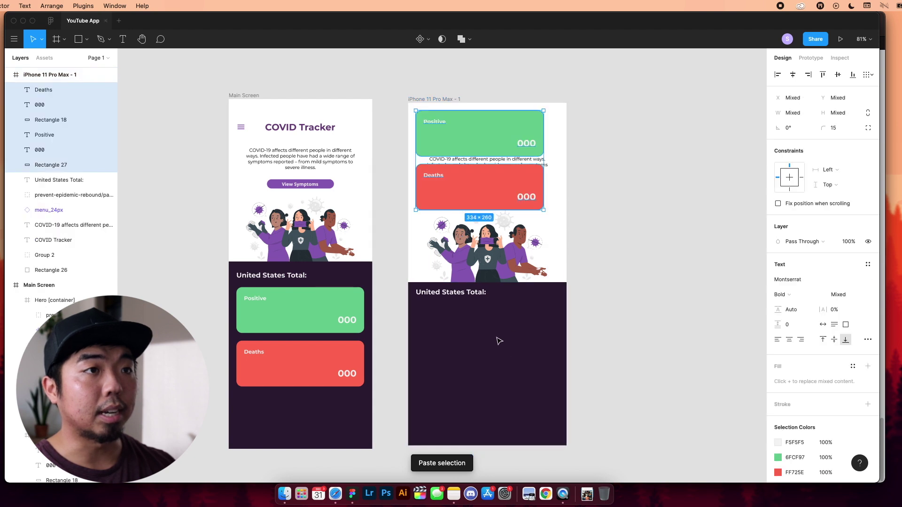
pyautogui.moveTo(474, 145); pyautogui.dragTo(469, 339)
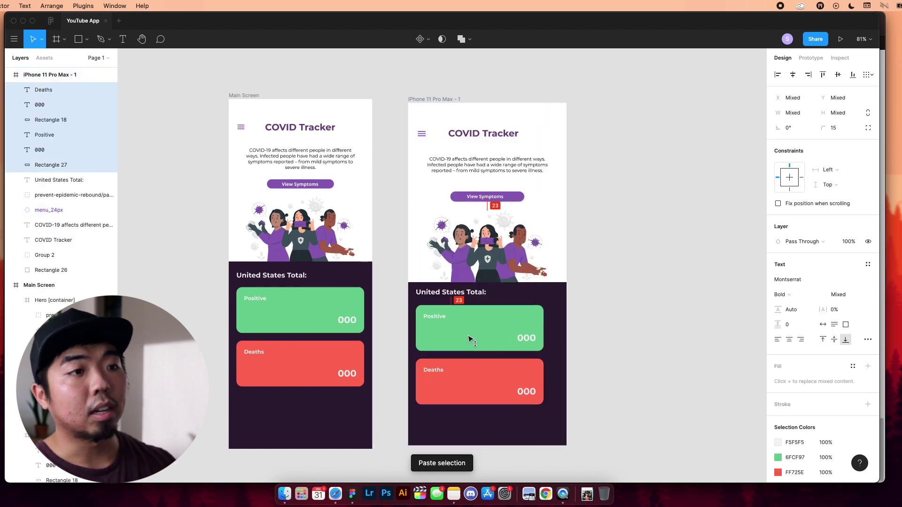
pyautogui.click(429, 294)
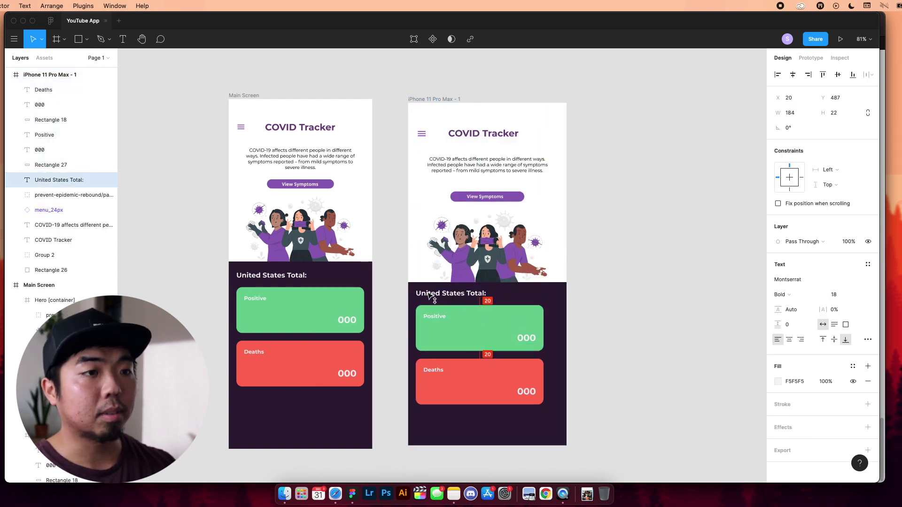
pyautogui.moveTo(429, 294); pyautogui.dragTo(429, 296)
pyautogui.click(615, 308)
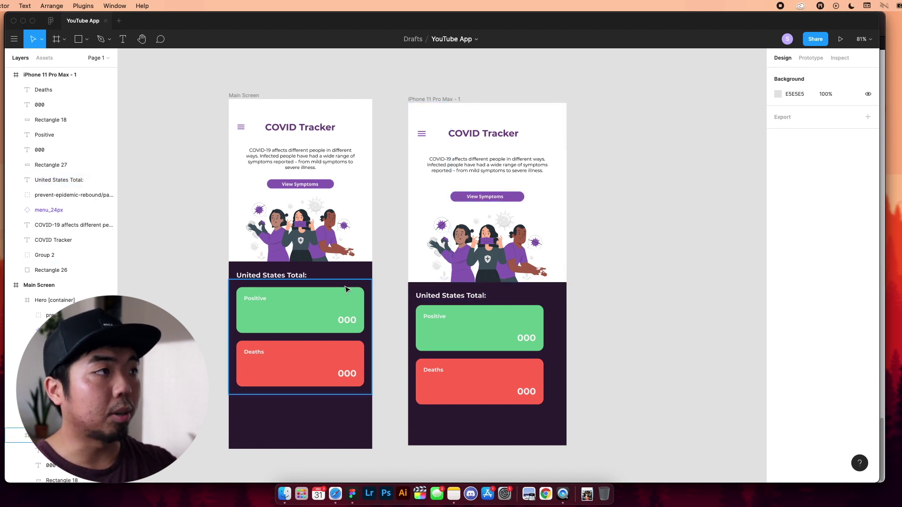
pyautogui.click(8, 287)
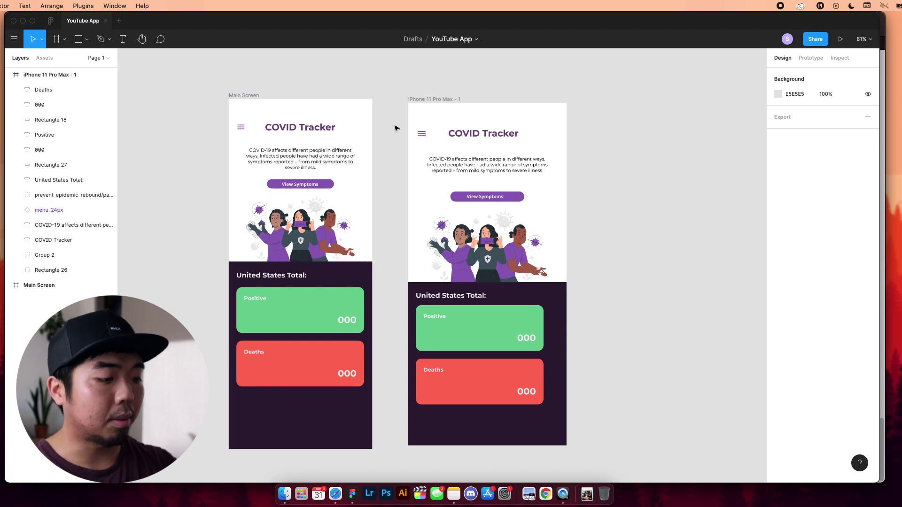
# - Wrap the hero area in a 414×469 frame and the heading in a 414×56 frame
pyautogui.press('f')
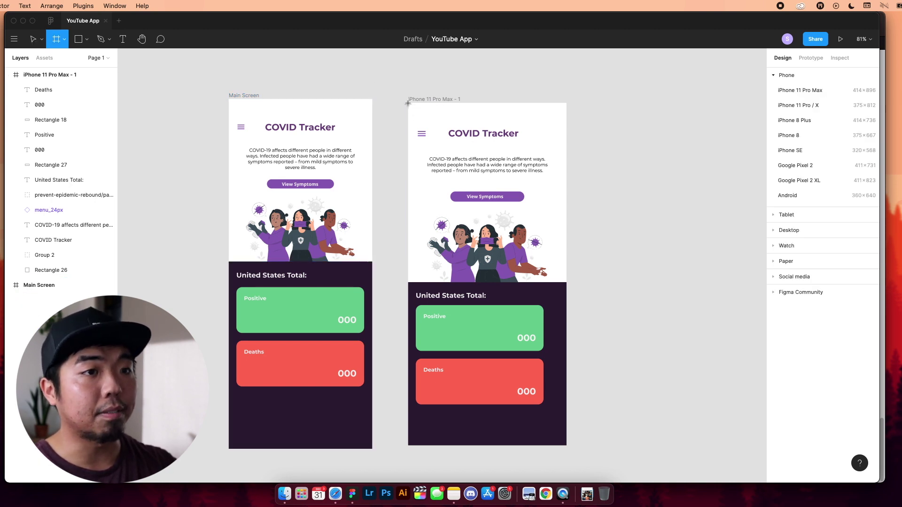
pyautogui.moveTo(408, 103); pyautogui.dragTo(566, 284)
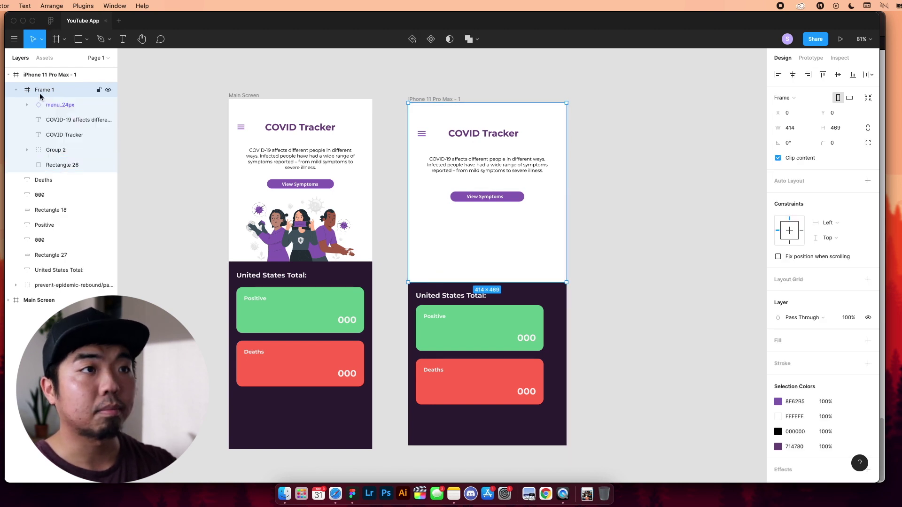
pyautogui.press('f')
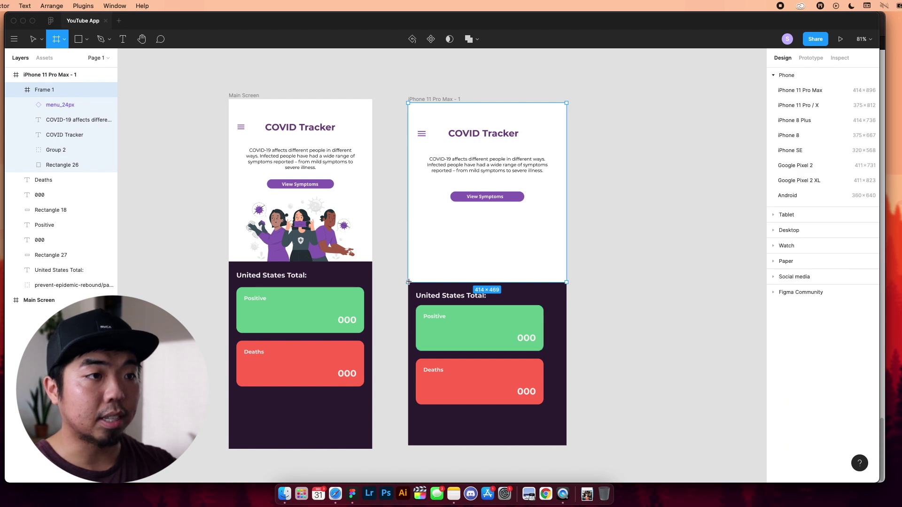
pyautogui.moveTo(407, 283); pyautogui.dragTo(566, 308)
pyautogui.moveTo(485, 283); pyautogui.dragTo(485, 282)
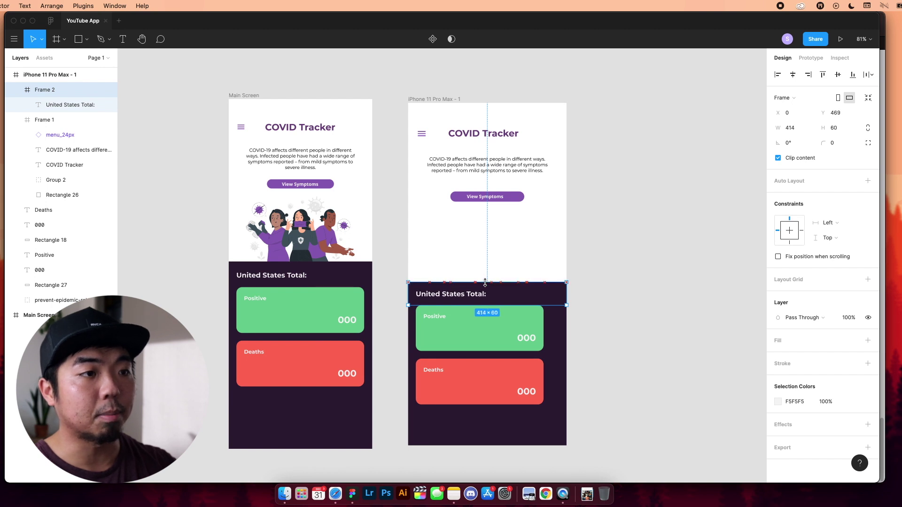
# - Draw Frame 3 around the cards, move it out of Frame 2, and put the six card layers inside
pyautogui.press('f')
pyautogui.moveTo(408, 306); pyautogui.dragTo(566, 407)
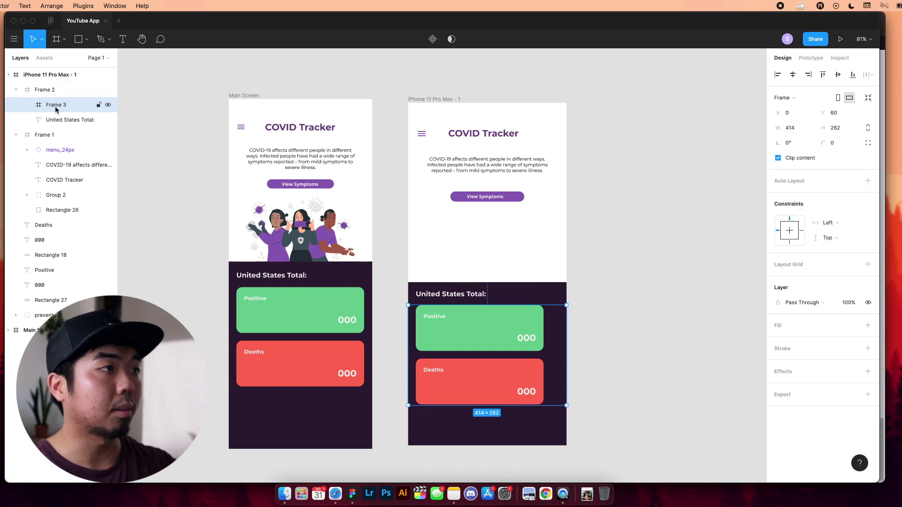
pyautogui.moveTo(56, 105); pyautogui.dragTo(40, 89)
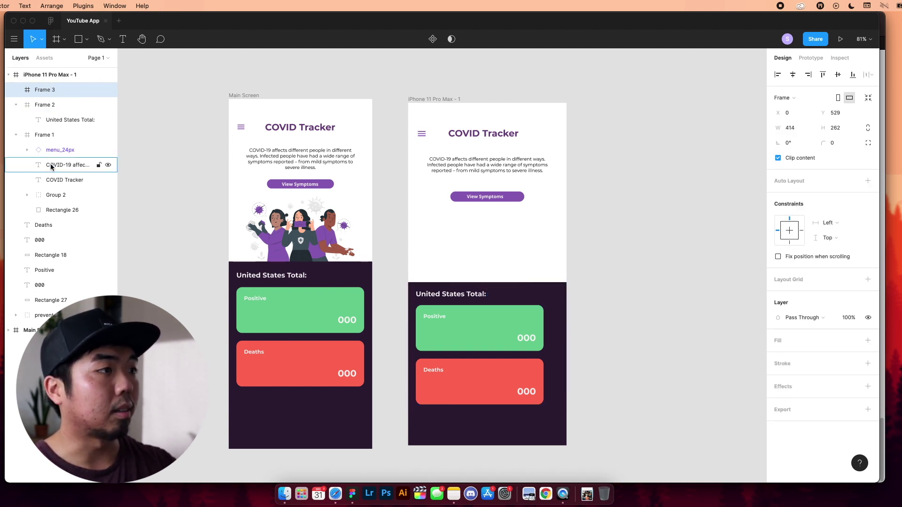
pyautogui.click(44, 225)
pyautogui.keyDown('shift'); pyautogui.click(56, 304); pyautogui.keyUp('shift')
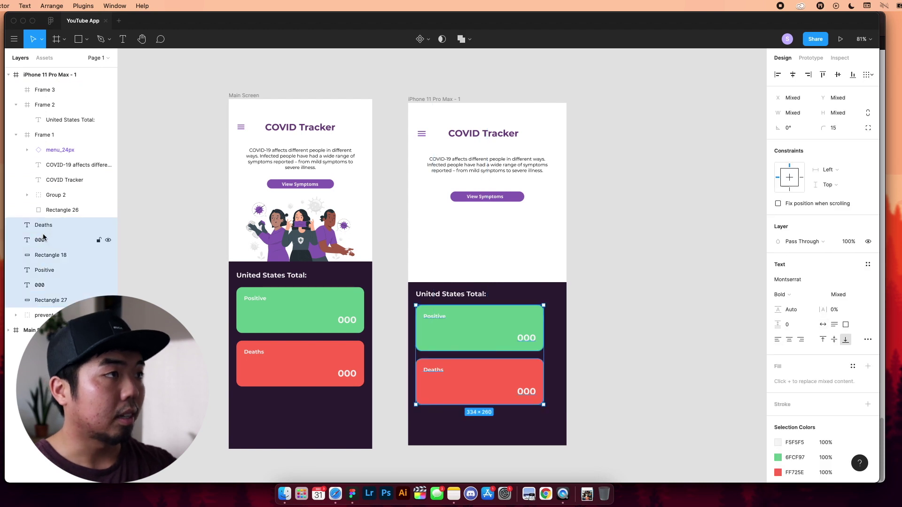
pyautogui.moveTo(40, 89); pyautogui.dragTo(42, 91)
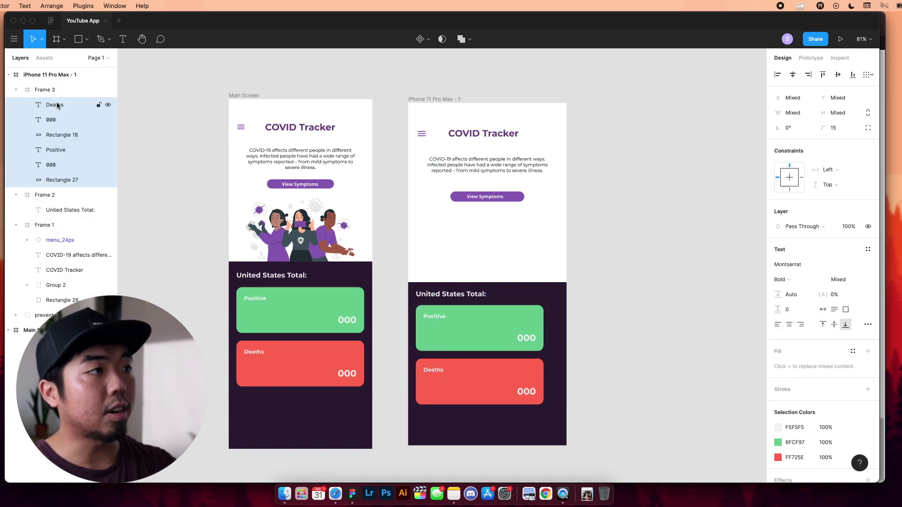
pyautogui.click(16, 90)
pyautogui.click(16, 105)
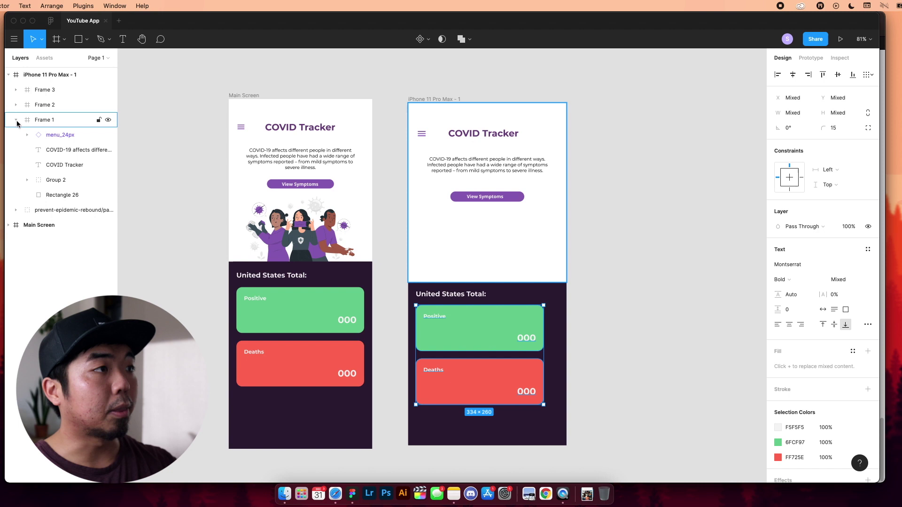
pyautogui.click(16, 120)
# - Begin adding a bracket to Frame 1's name, then delete the iPhone 11 Pro Max - 1 frame
pyautogui.doubleClick(46, 121)
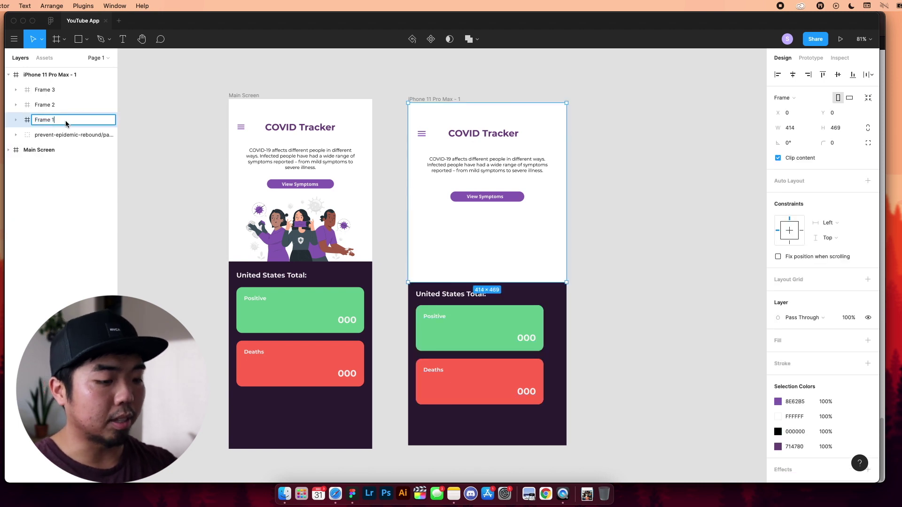
pyautogui.write('(')
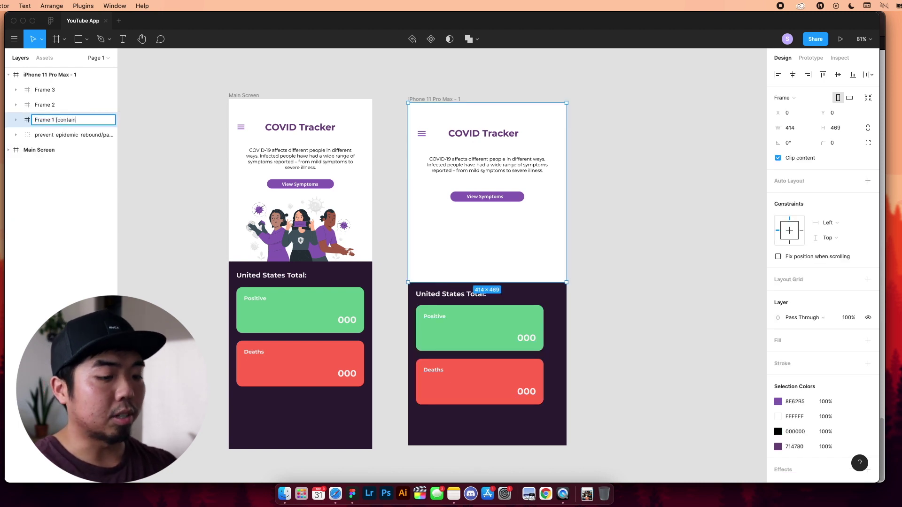
pyautogui.click(73, 105)
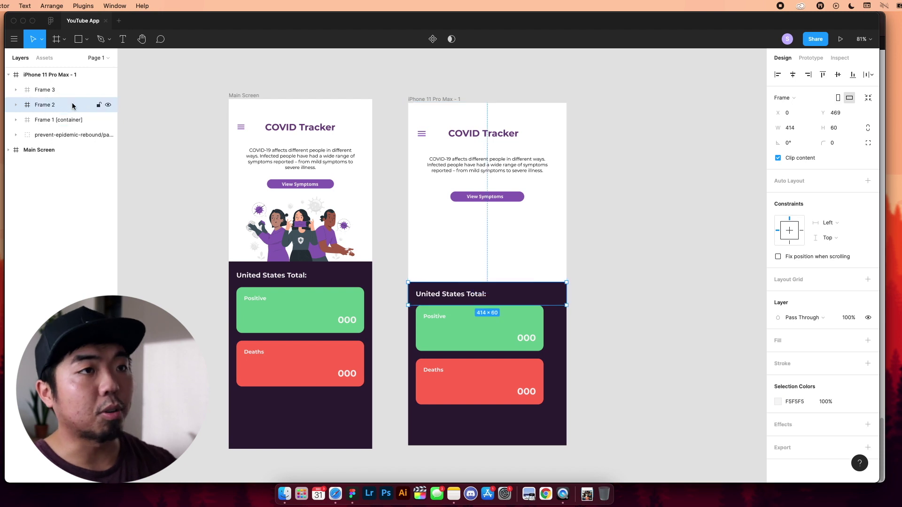
pyautogui.click(430, 98)
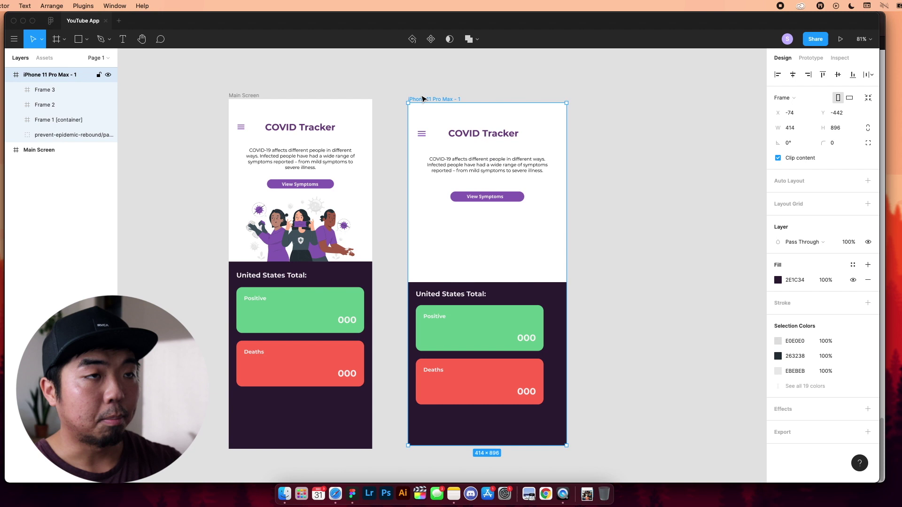
pyautogui.press('Delete')
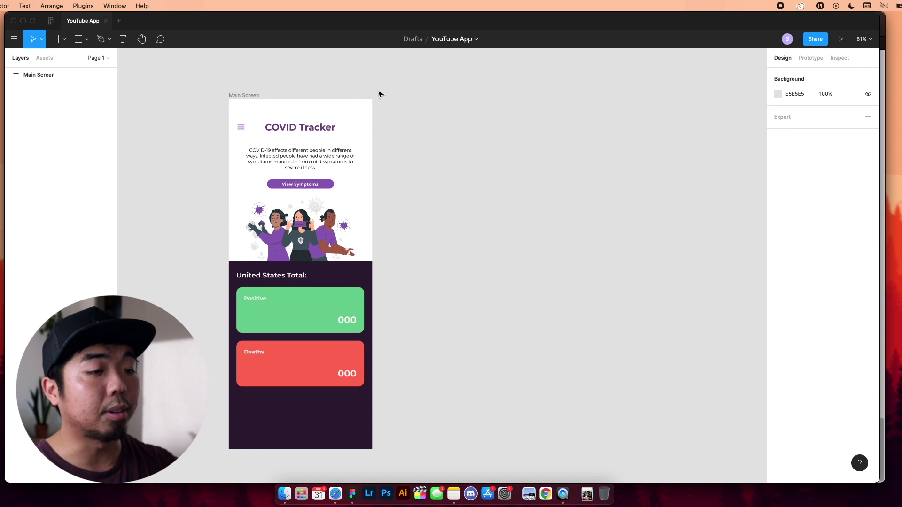
# - In Safari, go to the Bravo Studio tab and show the My Apps projects list
pyautogui.click(334, 485)
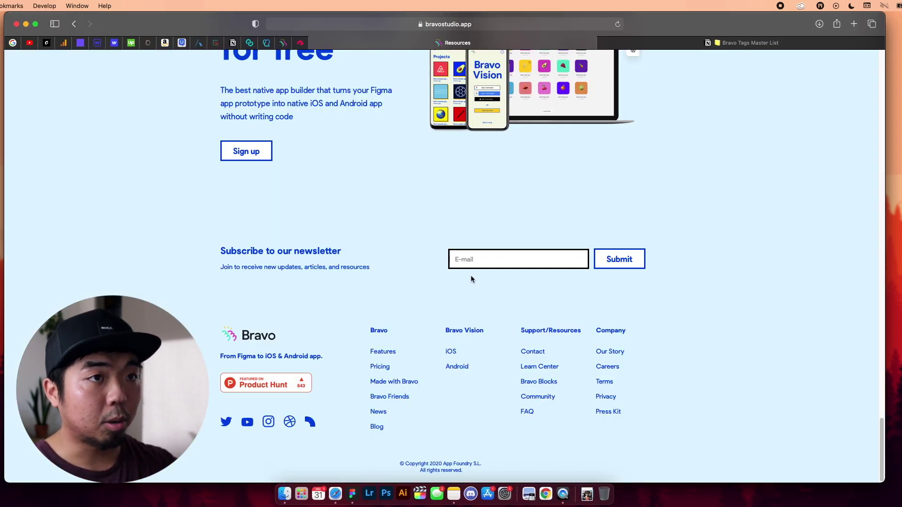
pyautogui.scroll(20, 470, 275)
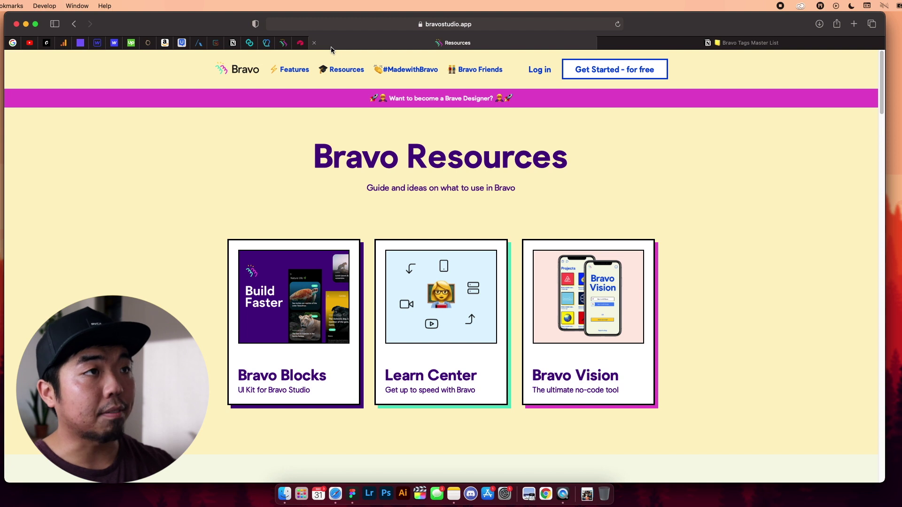
pyautogui.click(285, 43)
pyautogui.click(41, 93)
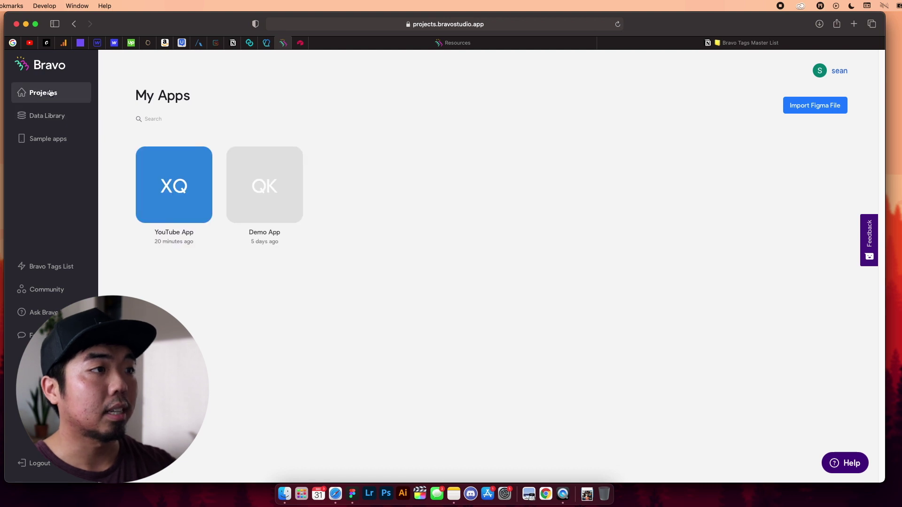
# - Delete the old YouTube App project, start a Figma file import, and return to Figma
pyautogui.click(198, 161)
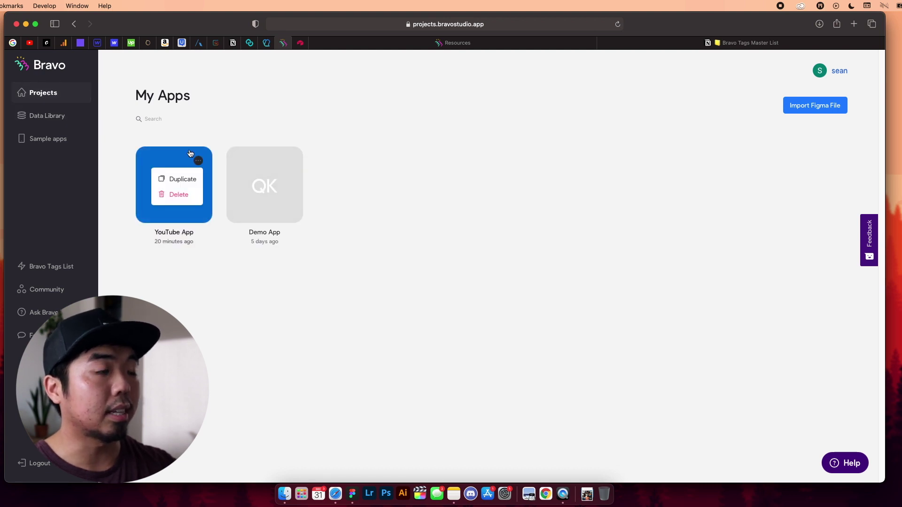
pyautogui.click(171, 195)
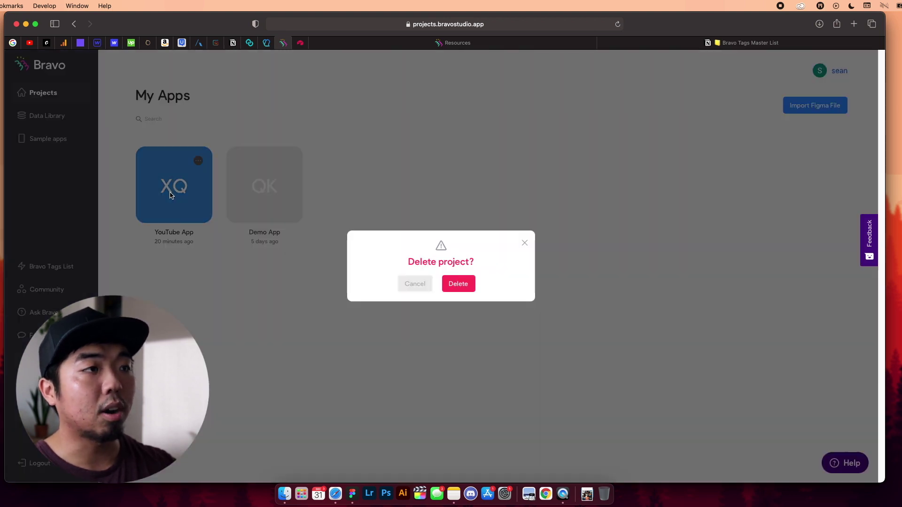
pyautogui.click(453, 282)
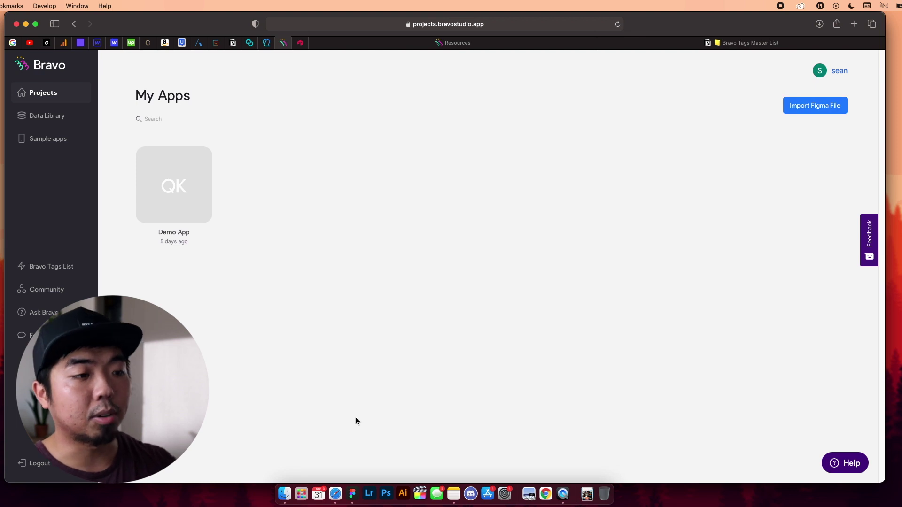
pyautogui.click(827, 108)
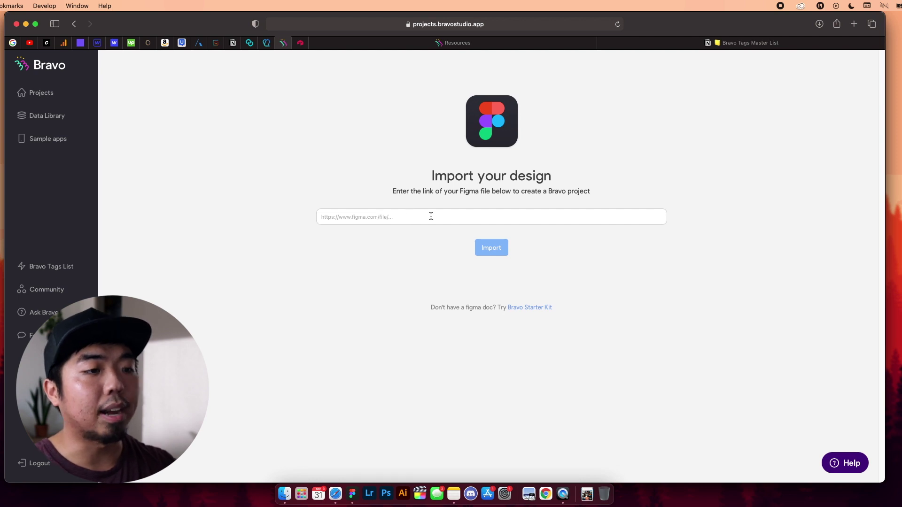
pyautogui.click(351, 484)
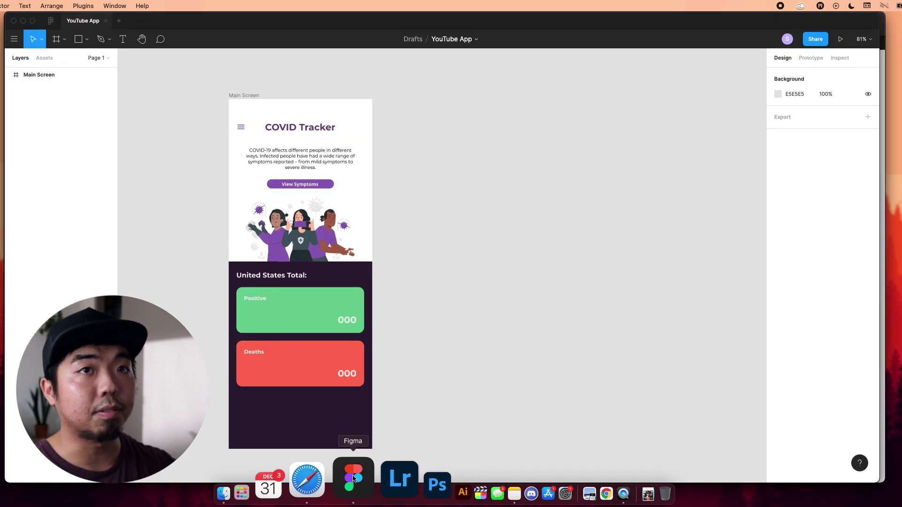
# - Copy the YouTube App file's Figma share link and return to Bravo's import page
pyautogui.click(816, 43)
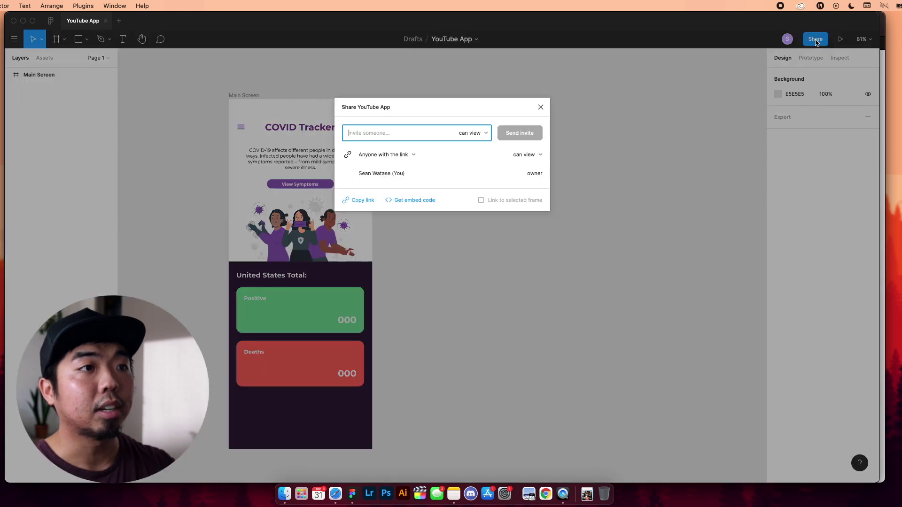
pyautogui.click(362, 201)
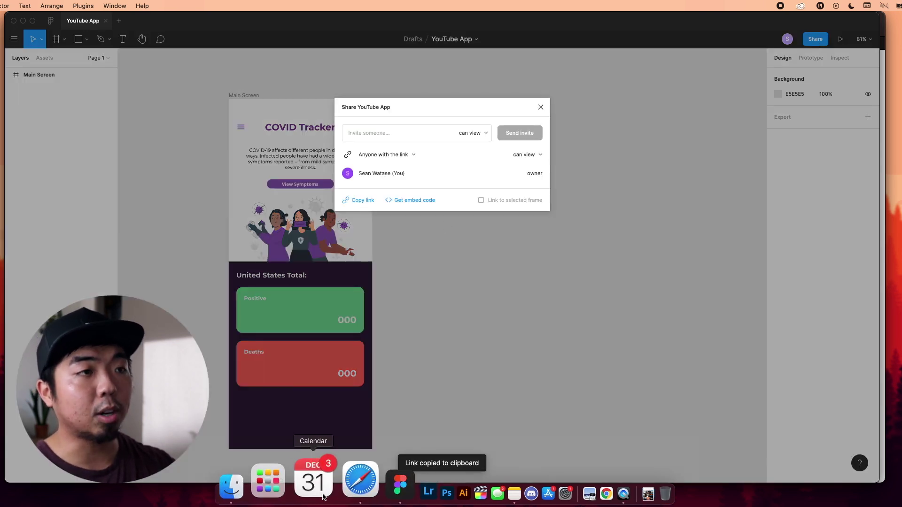
pyautogui.click(341, 486)
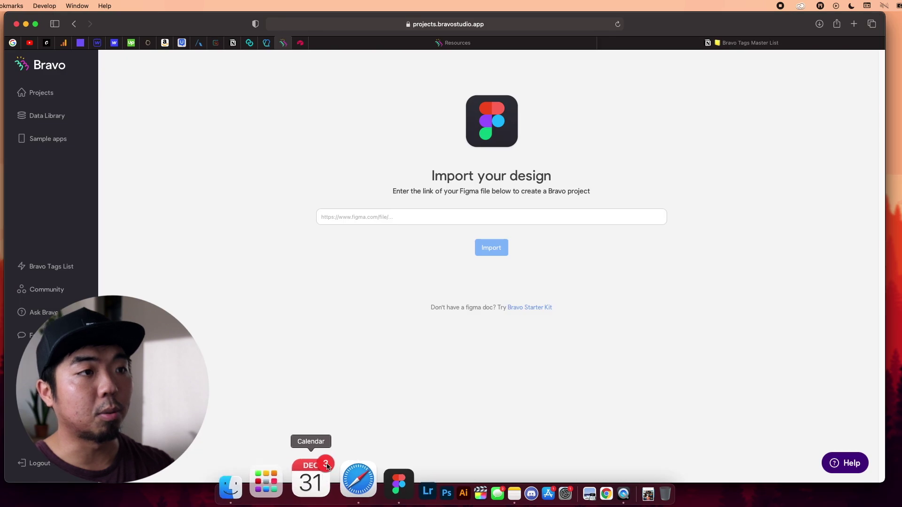
# - Paste the copied Figma share link into Bravo's import field and import the file
pyautogui.click(358, 217)
pyautogui.press('super+v')
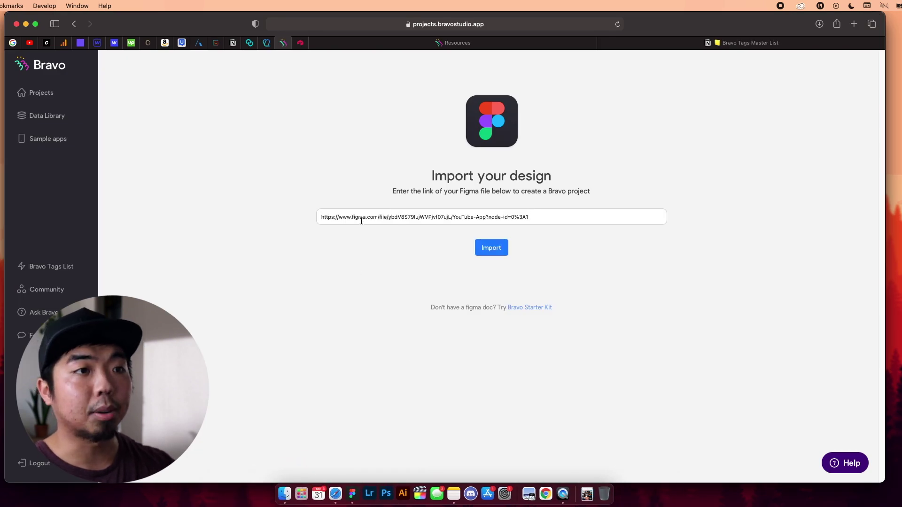
pyautogui.click(490, 247)
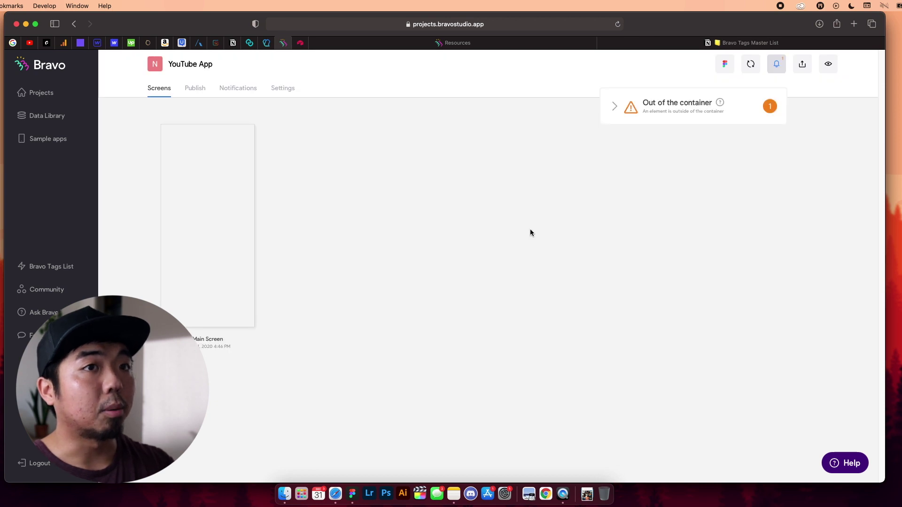
# - Dismiss the Out of the container notification and open the newly imported YouTube App project
pyautogui.click(729, 160)
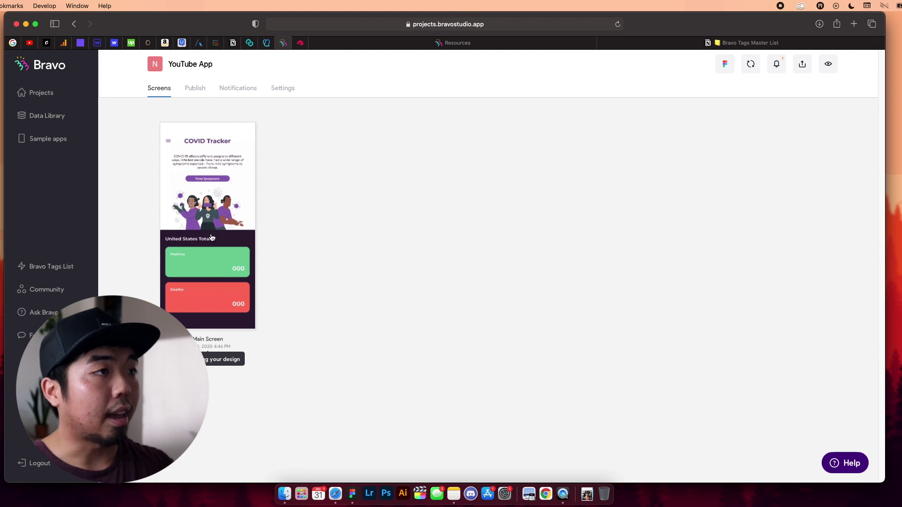
pyautogui.click(52, 99)
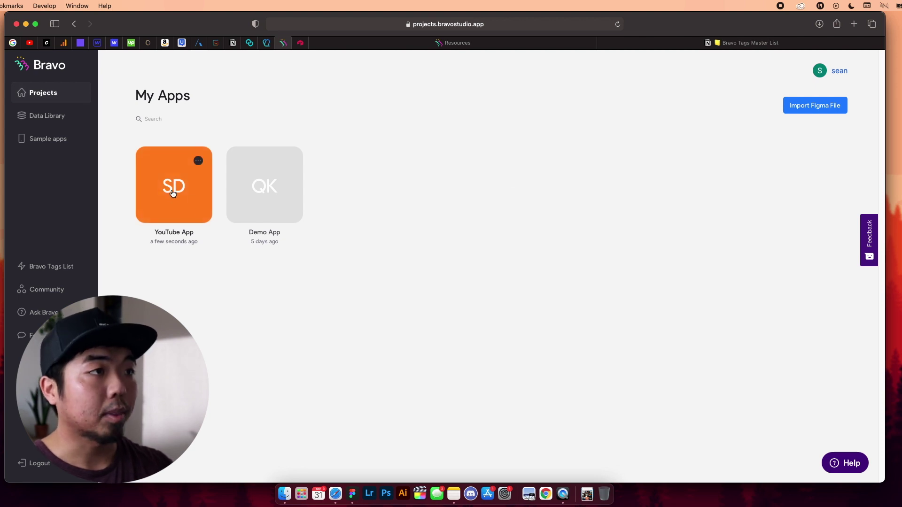
pyautogui.click(172, 193)
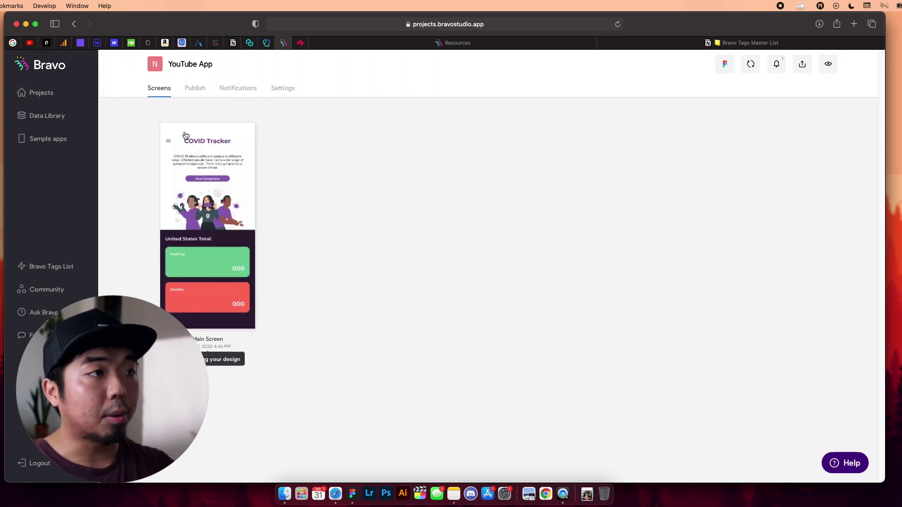